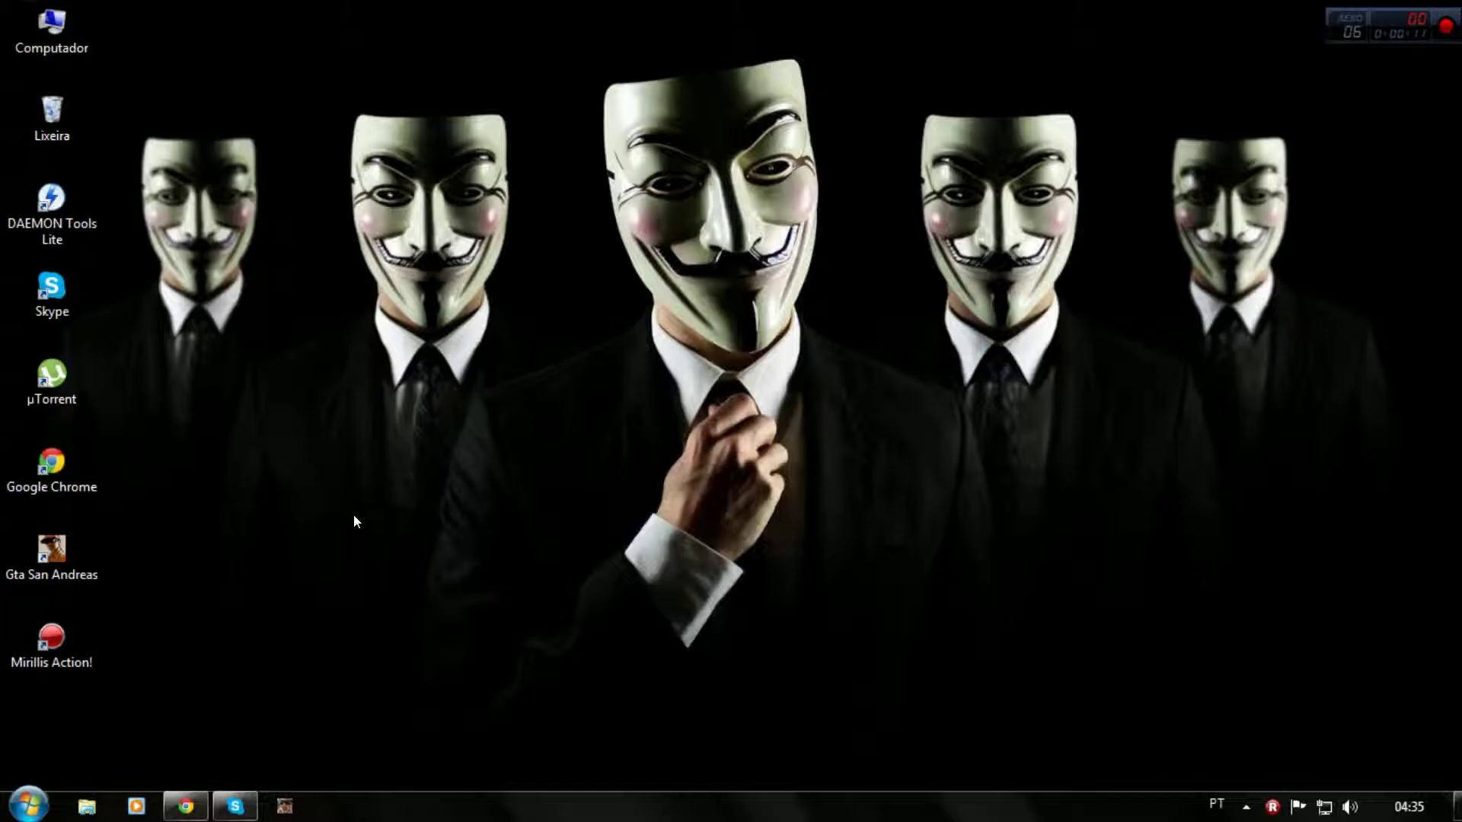
- Start the free 4shared download of the GTA San Andreas PC – Tradução, e Crack.rar archive in the browser and close the history page
{"action": "left_click", "coordinate": [186, 806]}
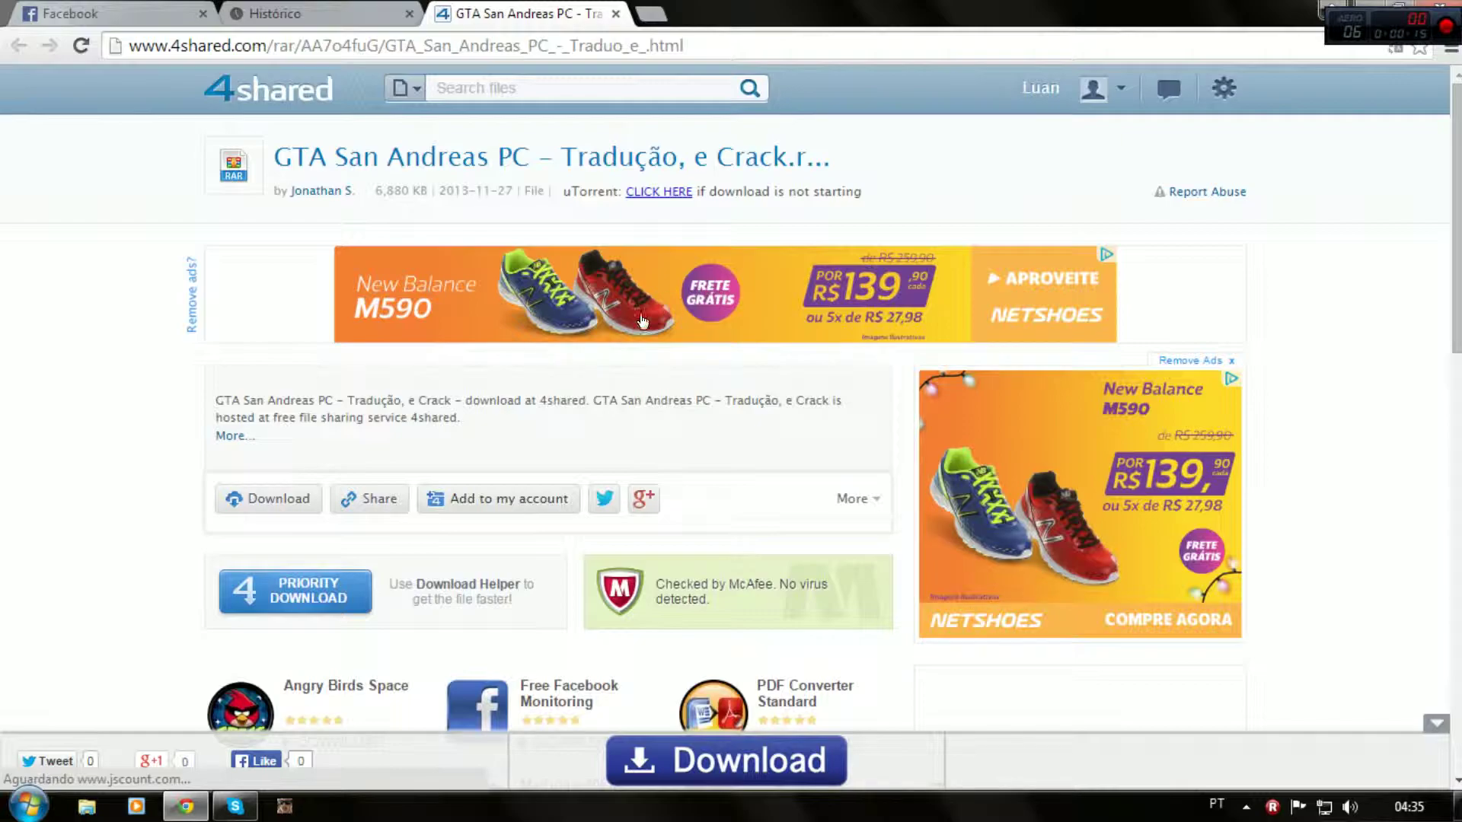
{"action": "left_click", "coordinate": [266, 509]}
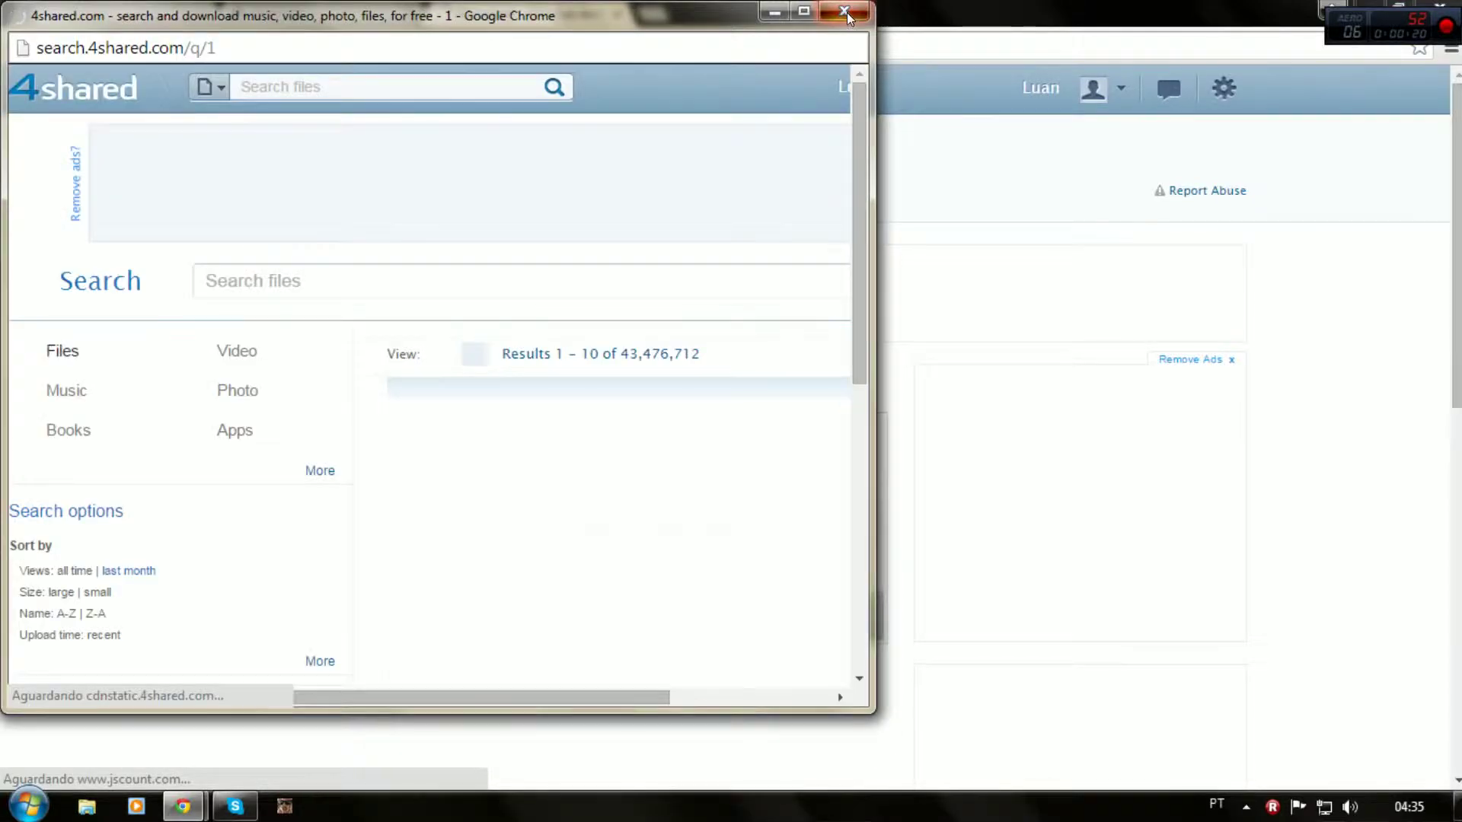
{"action": "left_click", "coordinate": [846, 12]}
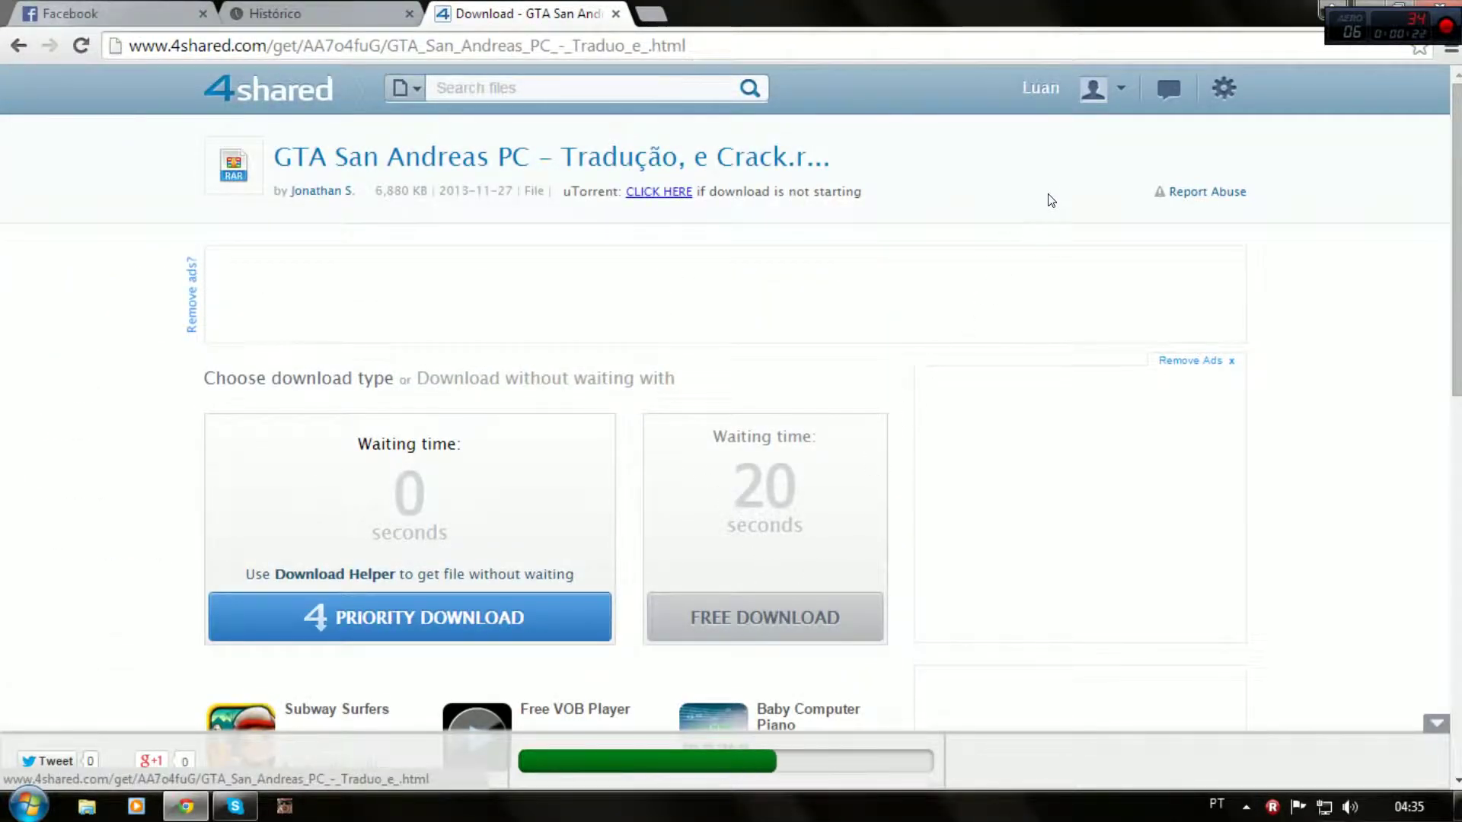
{"action": "left_click", "coordinate": [1124, 86]}
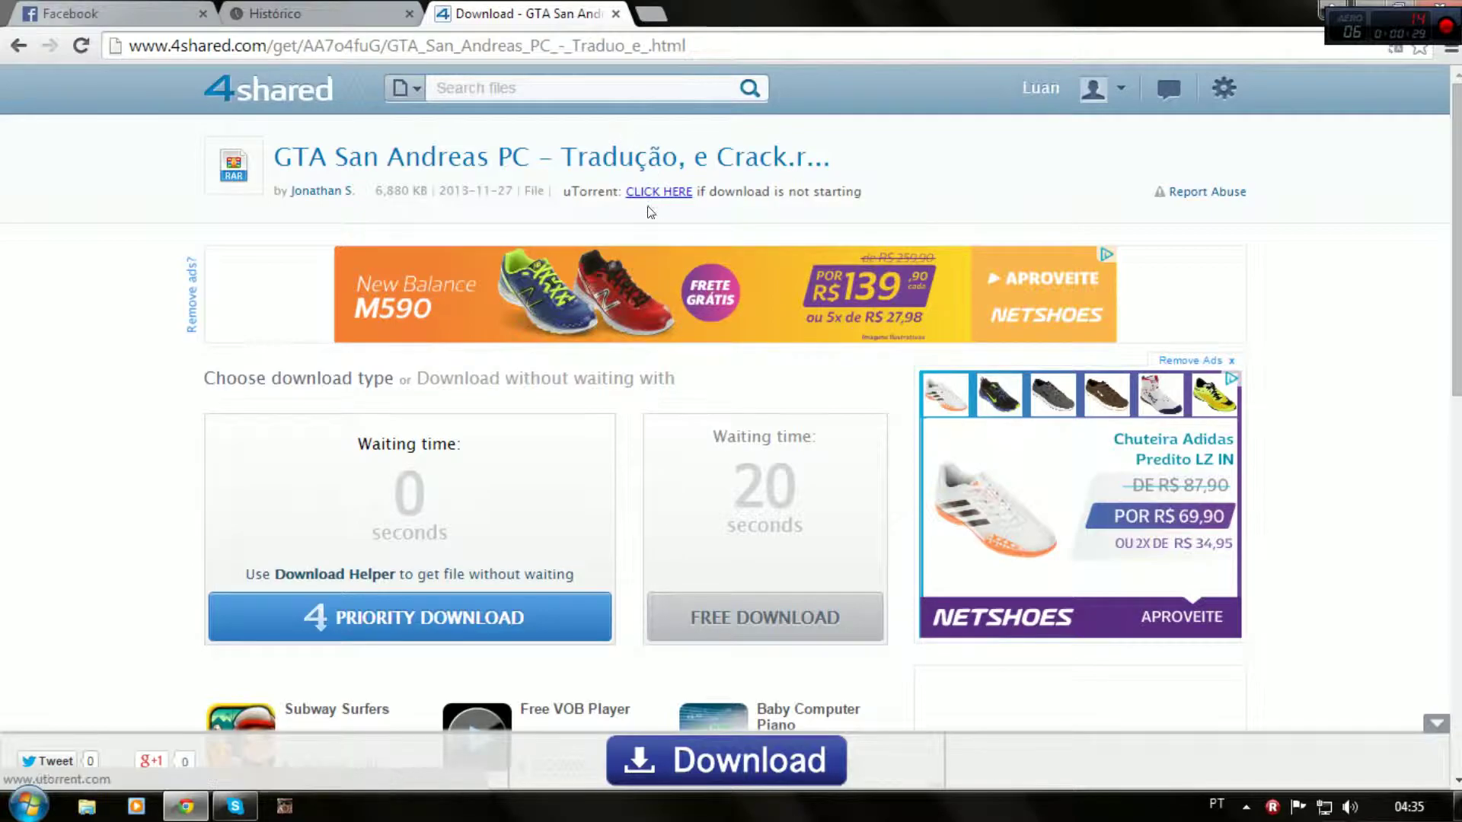
{"action": "left_click", "coordinate": [739, 629]}
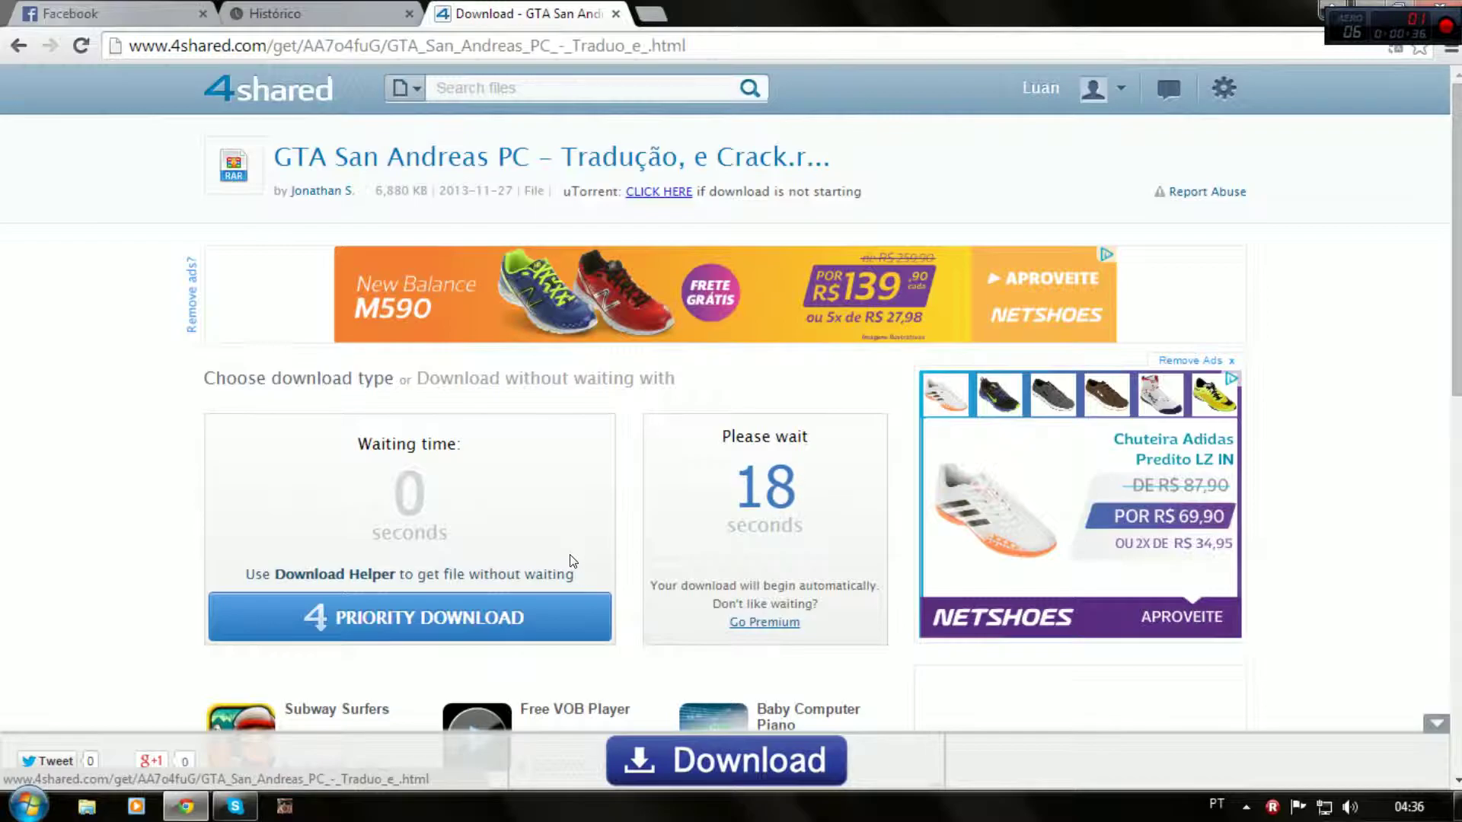
{"action": "left_click", "coordinate": [408, 14]}
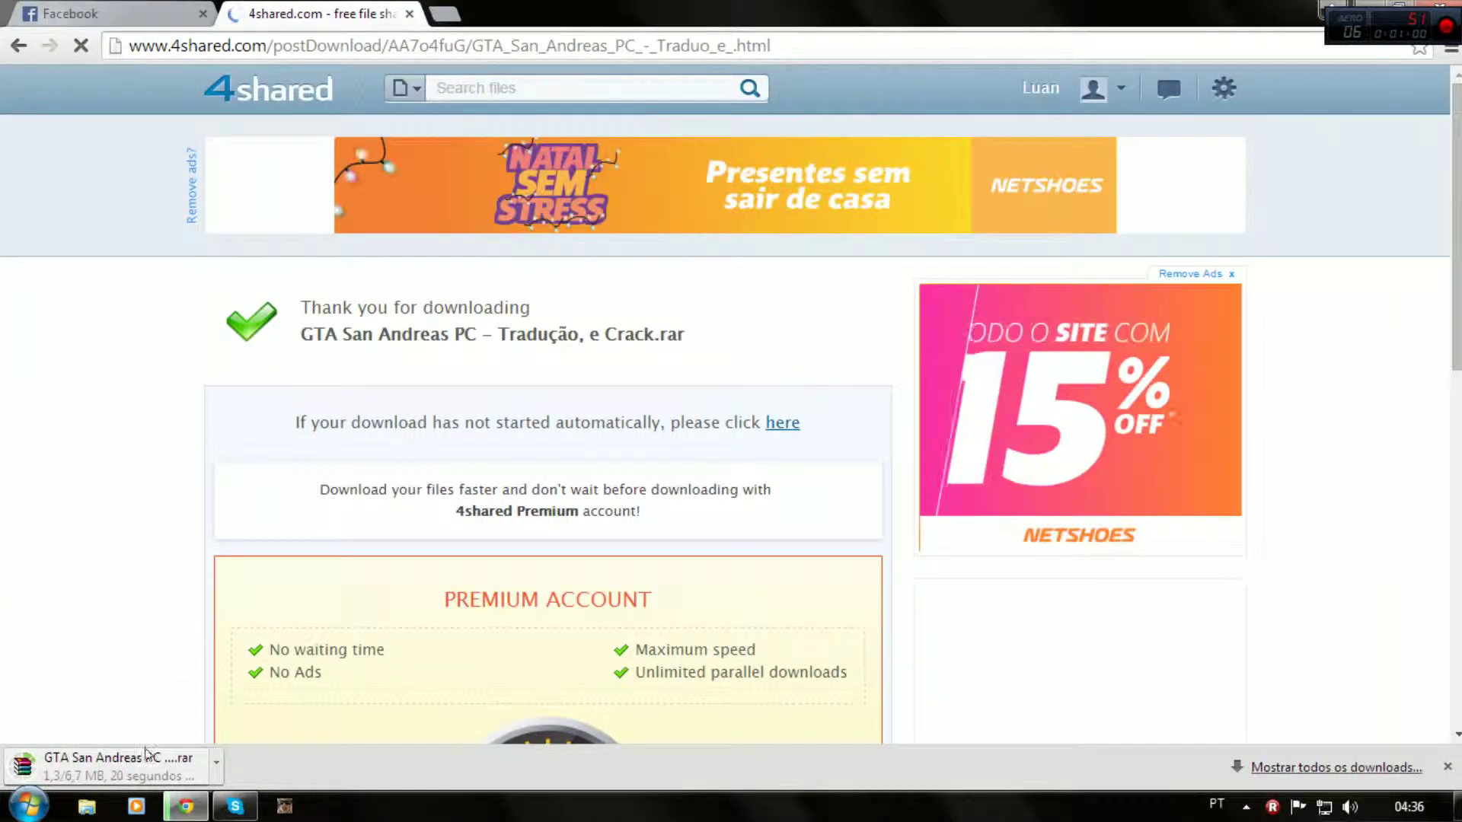
- Cancel the running archive download and dismiss the browser's download list
{"action": "left_click", "coordinate": [217, 765]}
{"action": "left_click", "coordinate": [255, 731]}
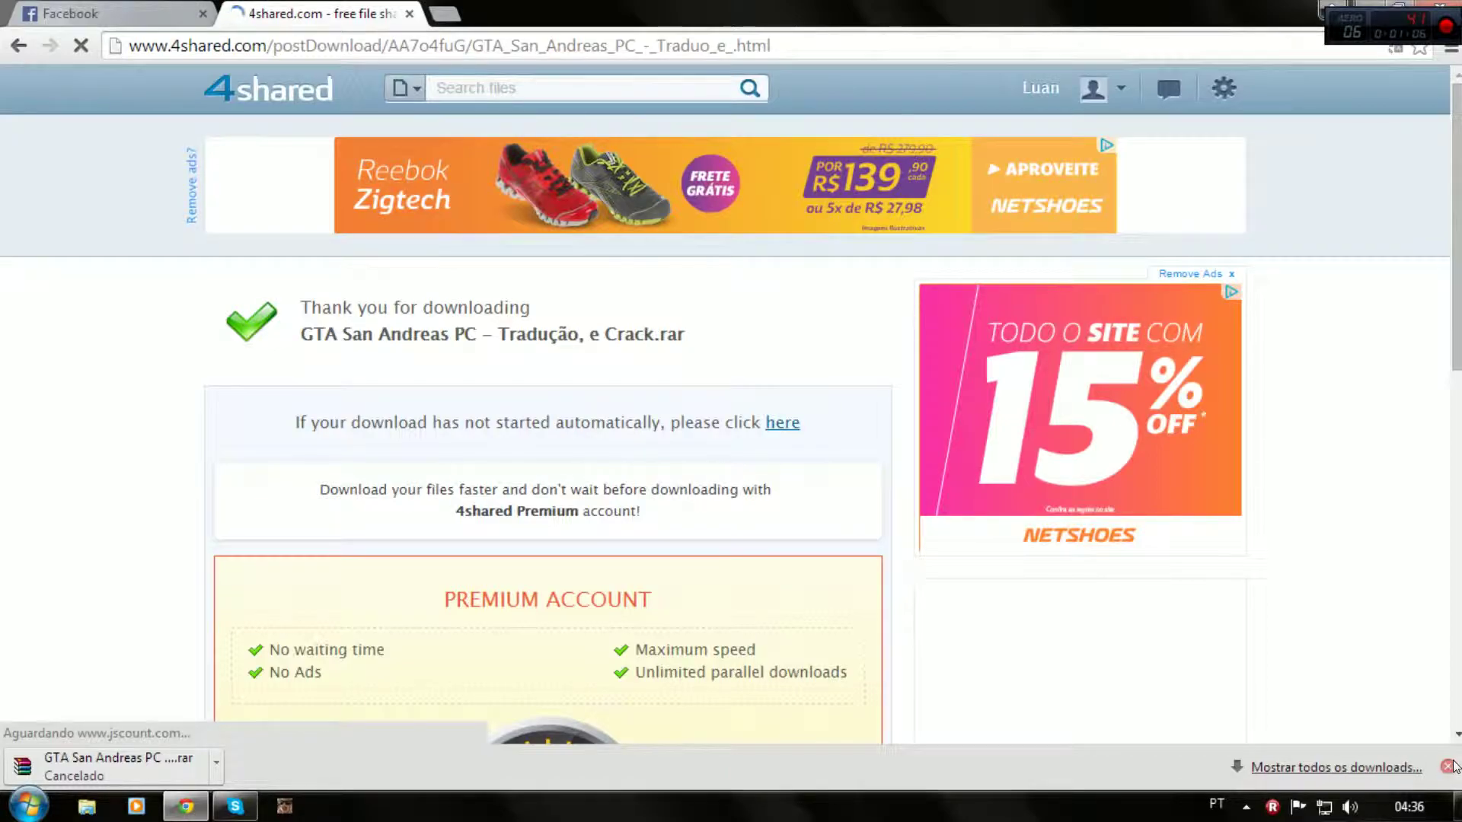
{"action": "left_click", "coordinate": [1448, 767]}
- Switch to Windows Explorer and extract the GTA San Andreas PC - Tradução, e Crack archive in place in the Downloads folder
{"action": "left_click", "coordinate": [87, 807]}
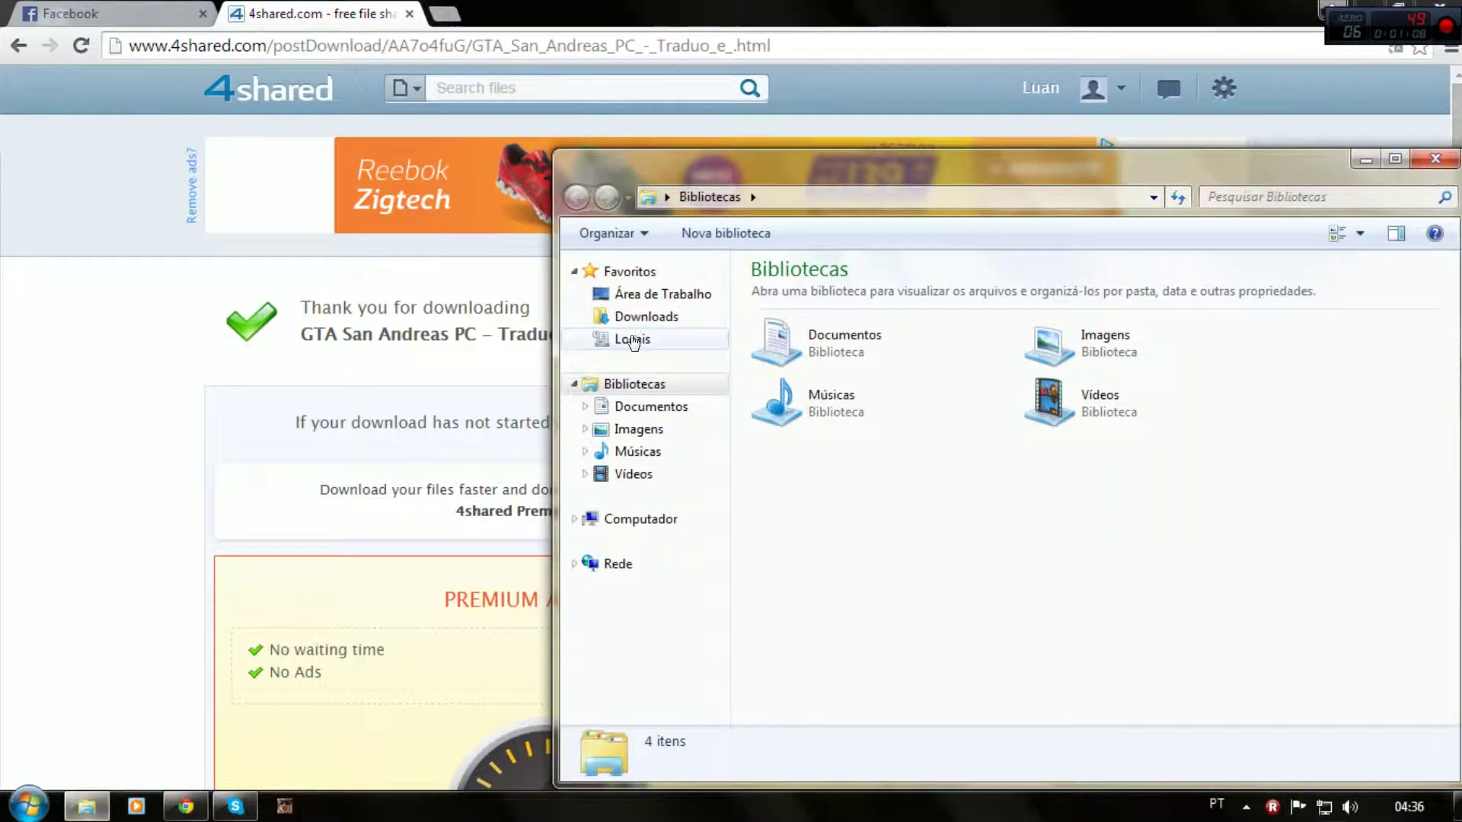
{"action": "left_click", "coordinate": [646, 318]}
{"action": "left_click", "coordinate": [897, 297]}
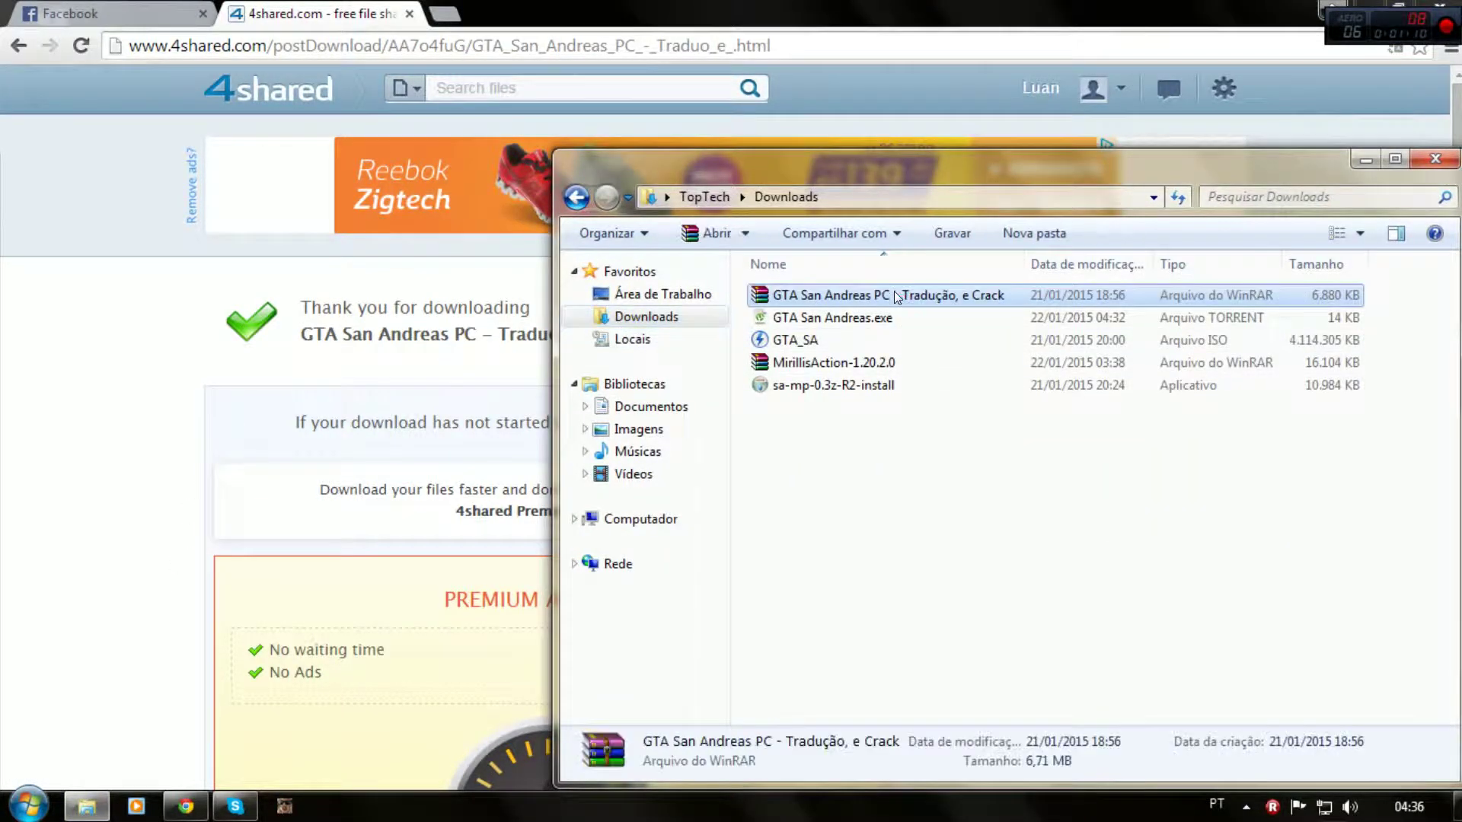
{"action": "right_click", "coordinate": [897, 297]}
{"action": "left_click", "coordinate": [944, 349]}
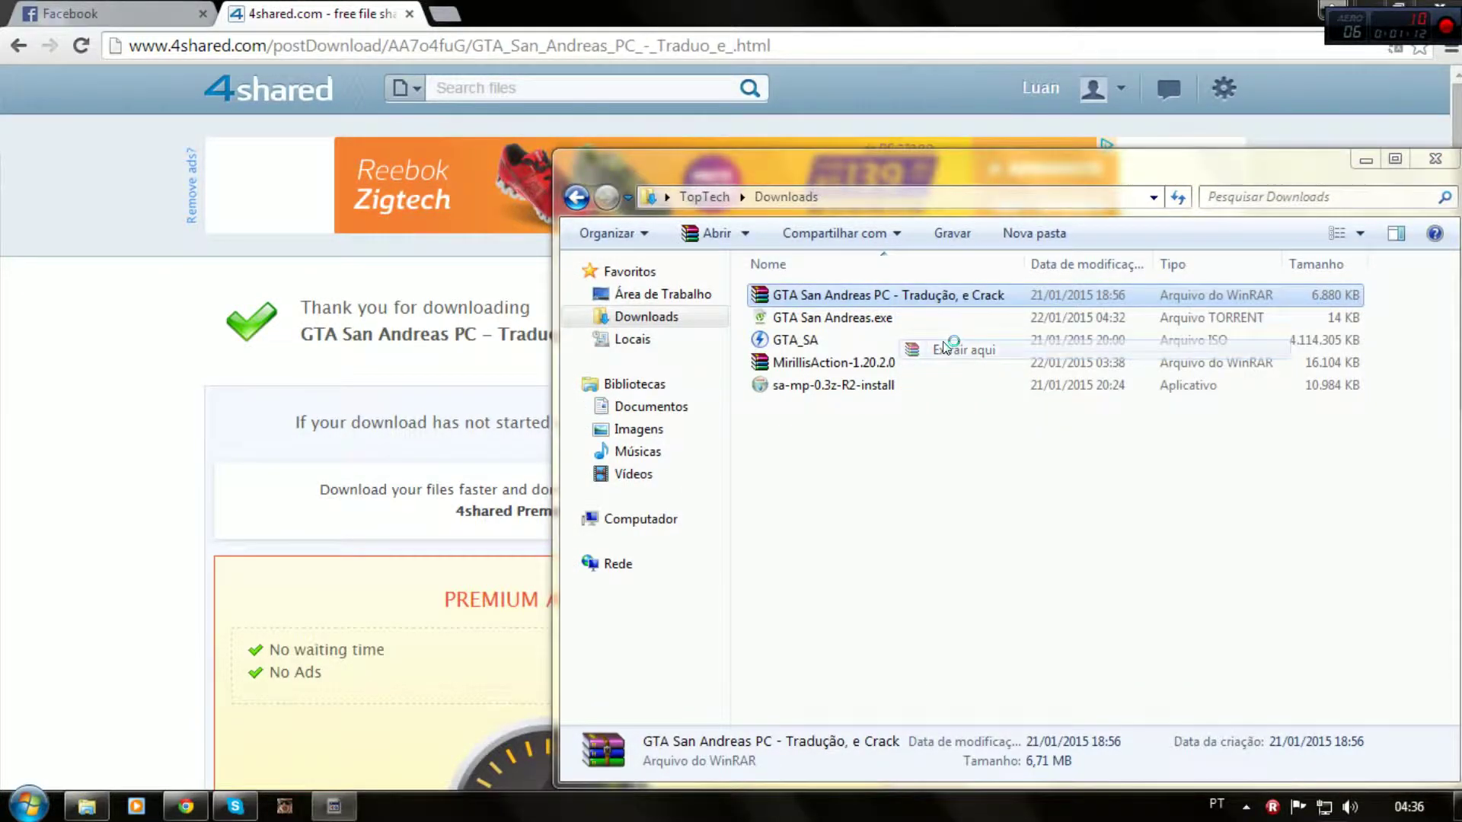
- Extract the Crack-GTA-SA and Tradução GTA San Andreas archives in place inside the extracted GTA San Andreas PC folder
{"action": "double_click", "coordinate": [824, 295]}
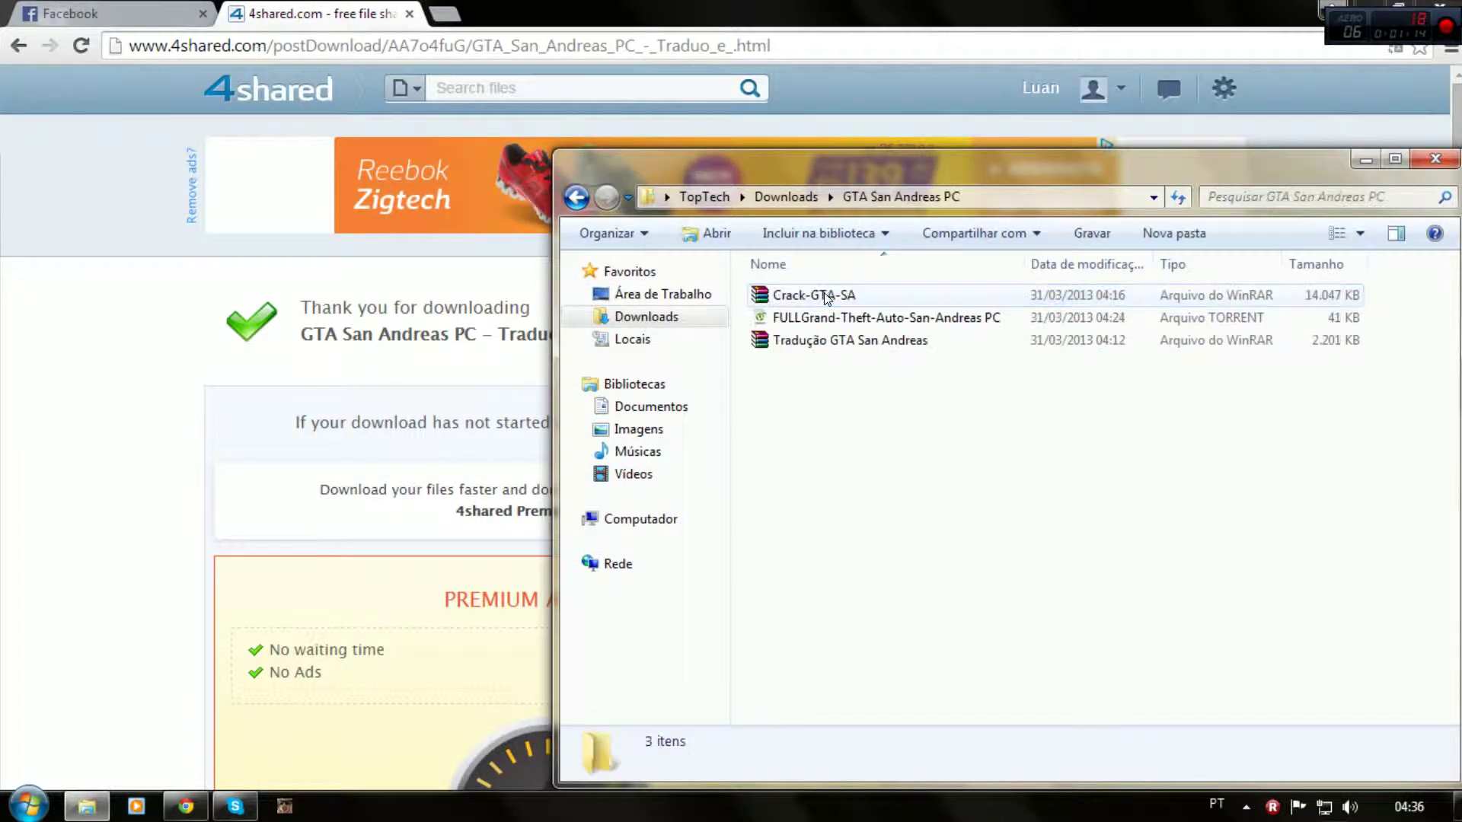
{"action": "left_click", "coordinate": [824, 295]}
{"action": "right_click", "coordinate": [824, 295]}
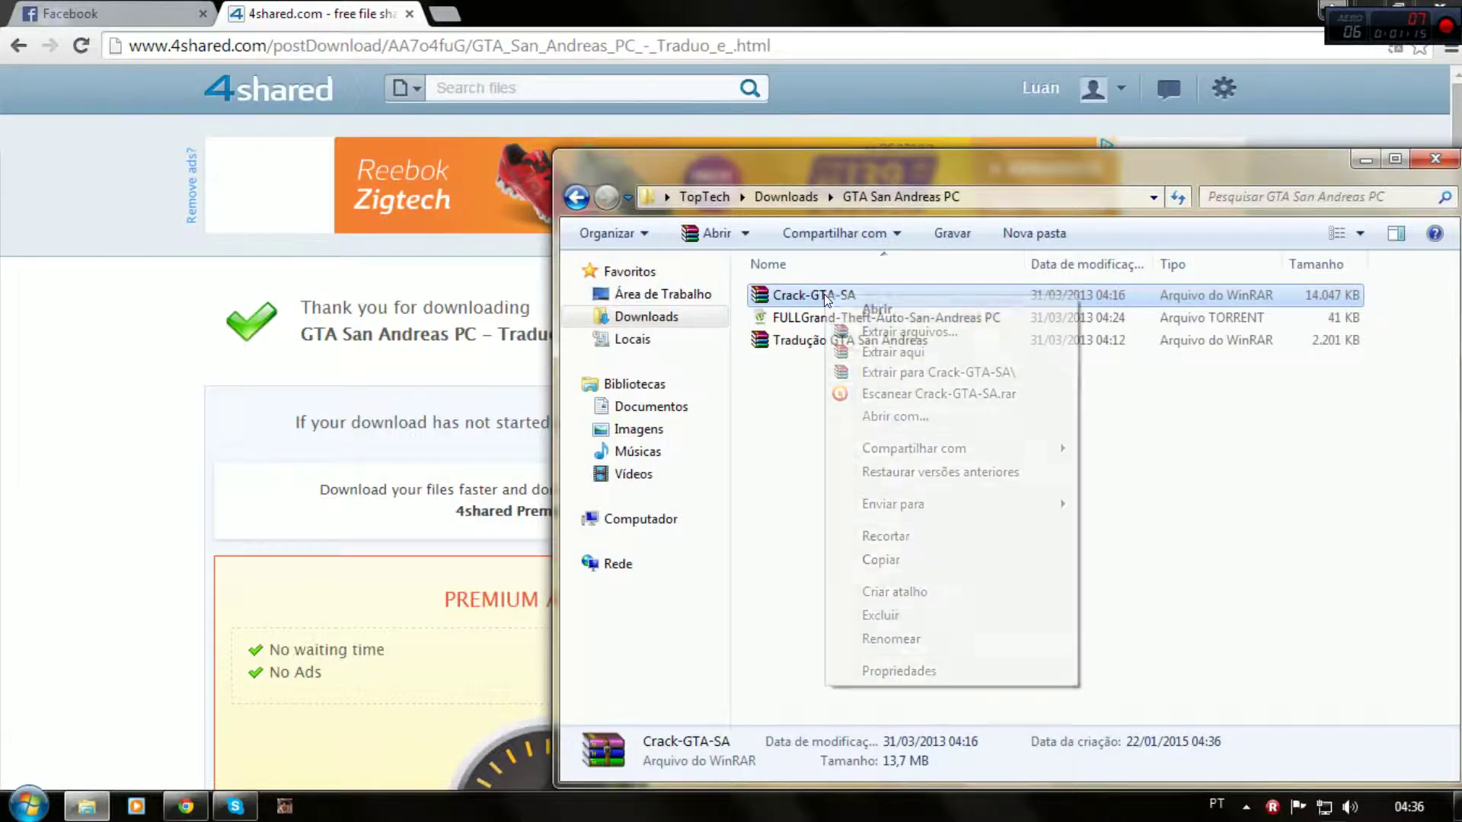
{"action": "left_click", "coordinate": [877, 351]}
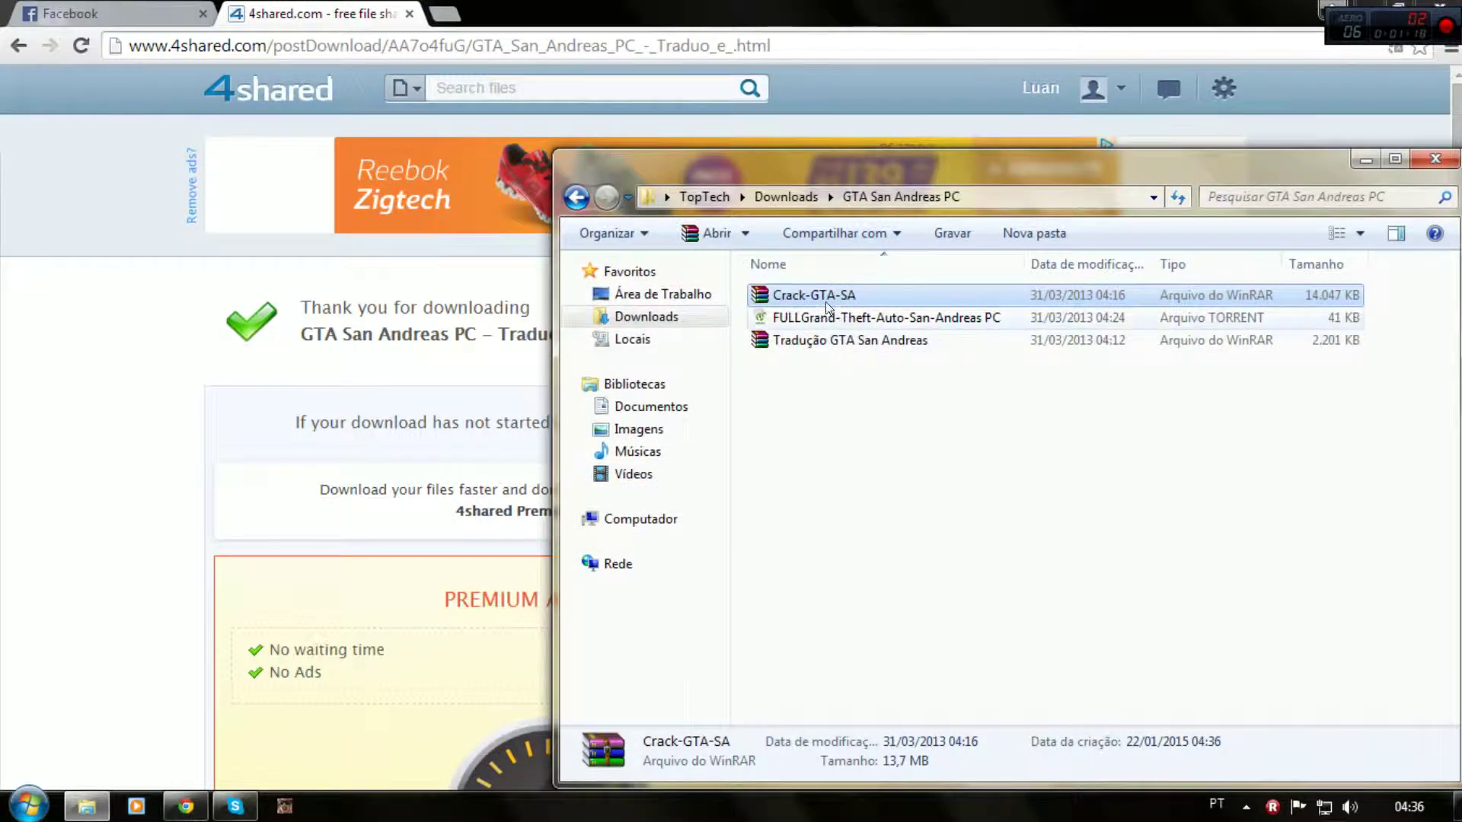
{"action": "left_click", "coordinate": [825, 363]}
{"action": "right_click", "coordinate": [826, 363]}
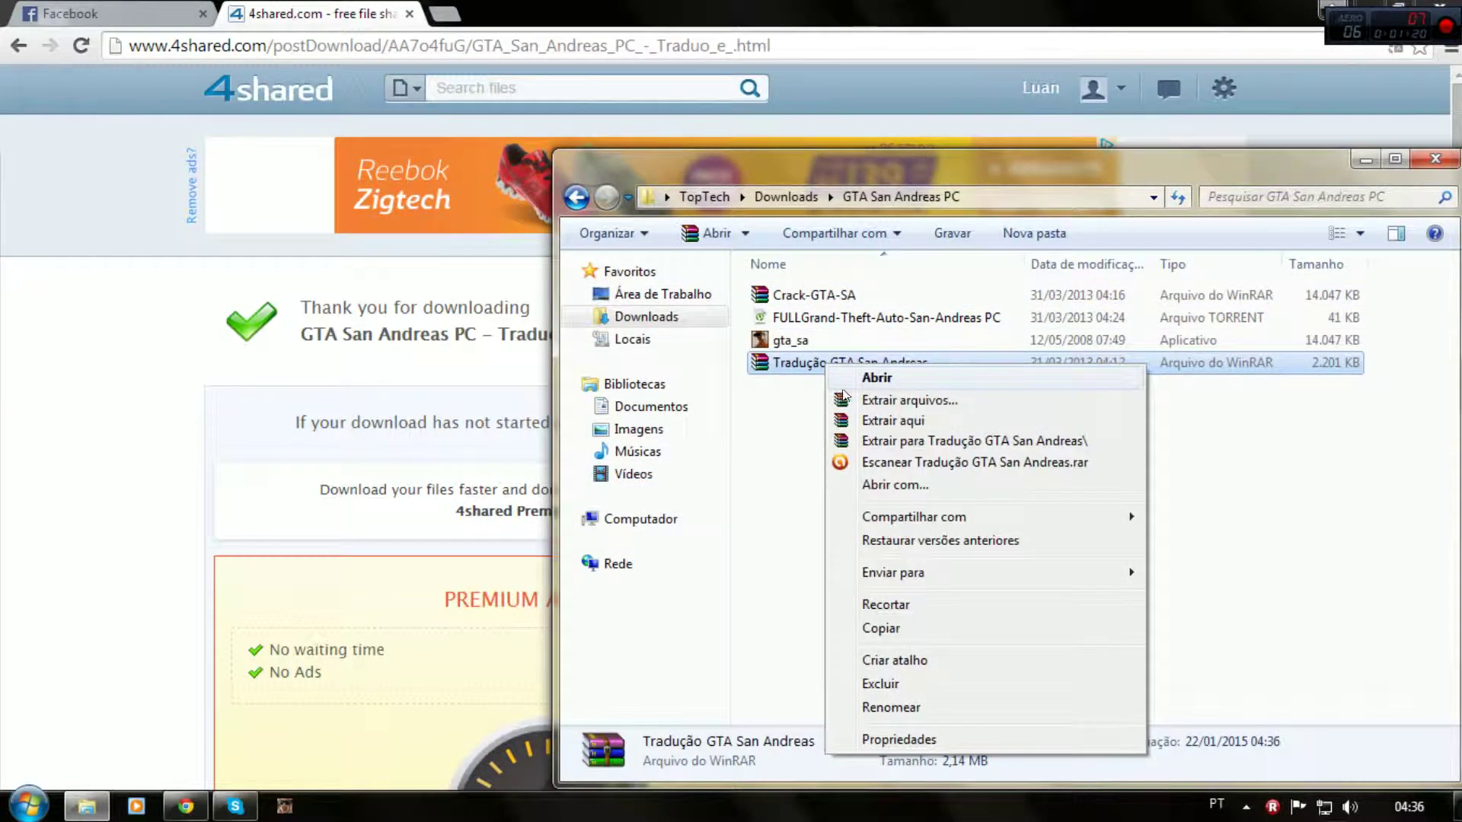
{"action": "left_click", "coordinate": [861, 421]}
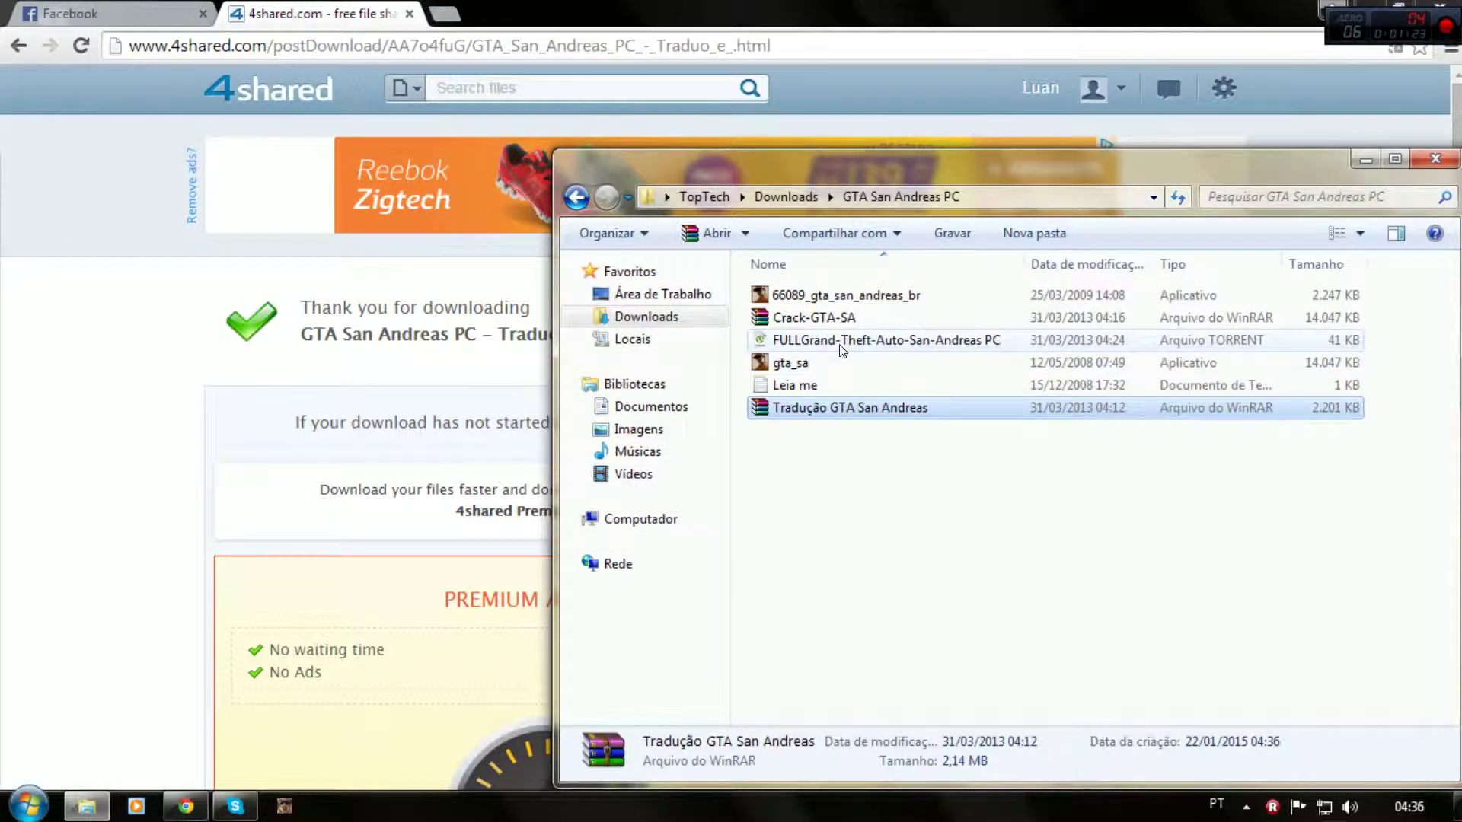
- Delete the Tradução GTA San Andreas archive, the Leia me text file and the Crack-GTA-SA archive from the folder
{"action": "key", "text": "Delete"}
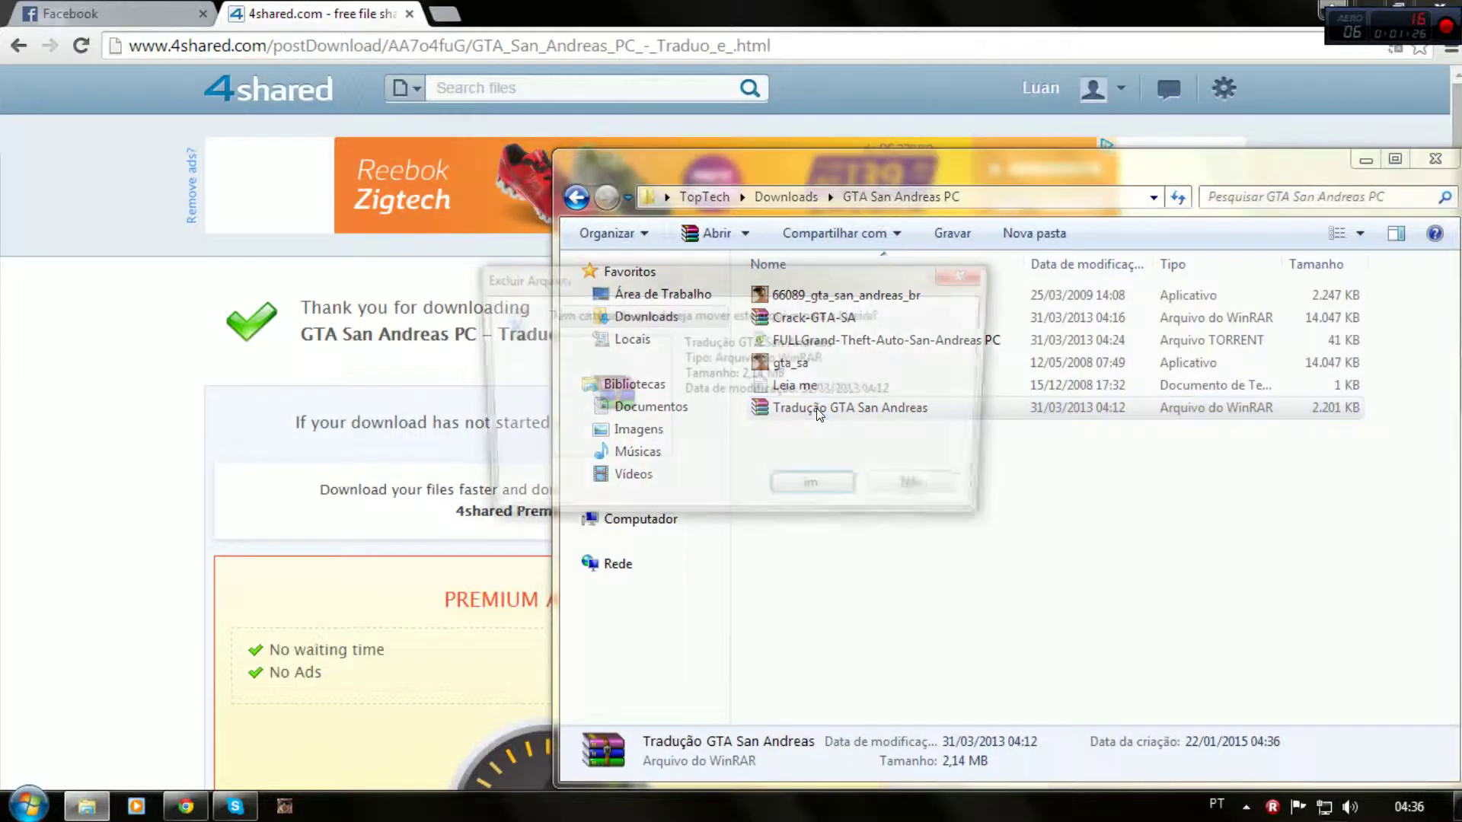
{"action": "key", "text": "Return"}
{"action": "left_click", "coordinate": [792, 384]}
{"action": "key", "text": "Delete"}
{"action": "key", "text": "Return"}
{"action": "left_click", "coordinate": [808, 322]}
{"action": "key", "text": "Delete"}
{"action": "key", "text": "Return"}
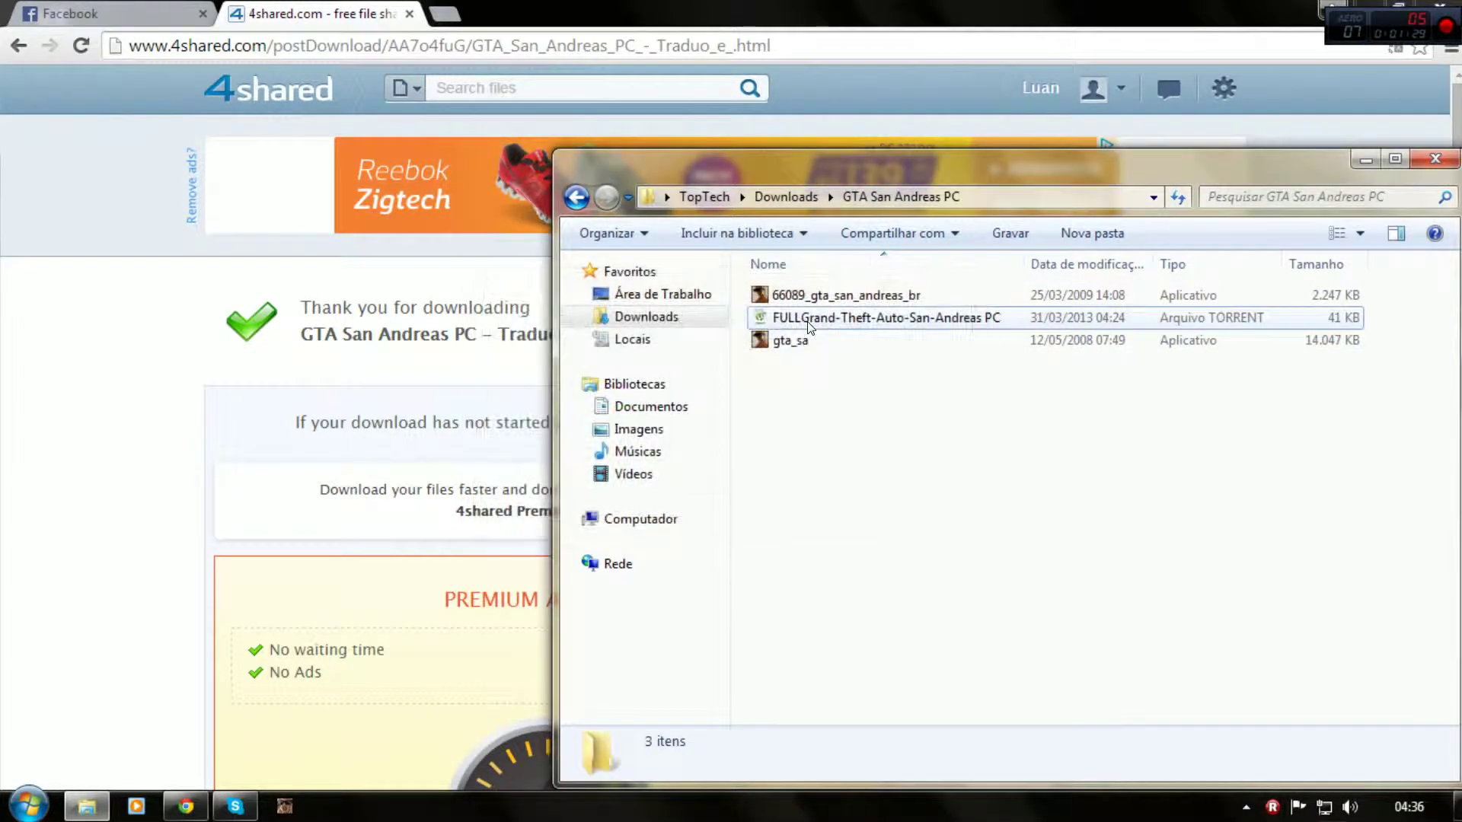
- Open the FULLGrand-Theft-Auto-San-Andreas PC torrent in µTorrent, decline loading its trackers, and close the program window
{"action": "left_click", "coordinate": [808, 323]}
{"action": "double_click", "coordinate": [808, 322]}
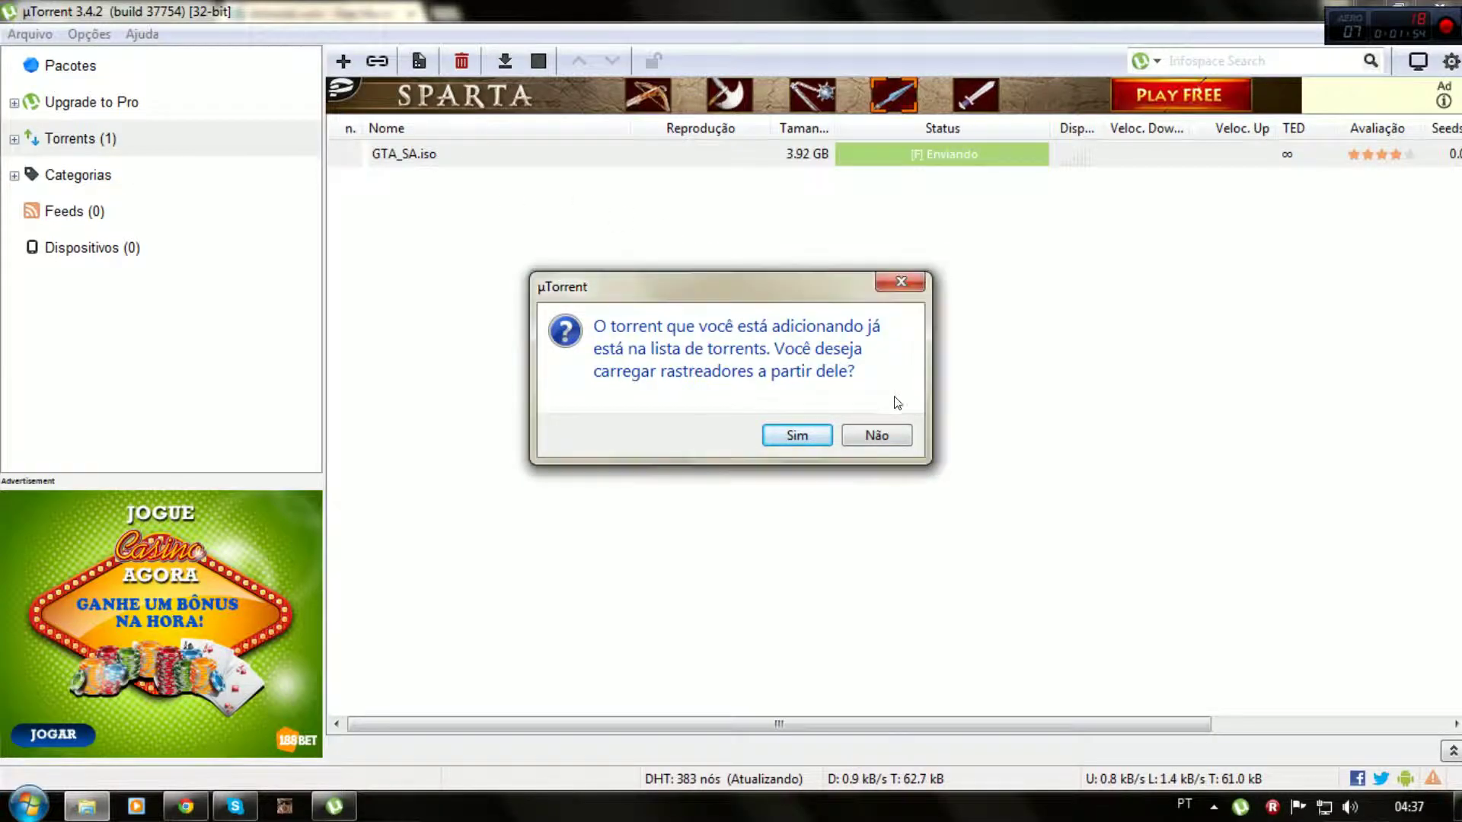
{"action": "left_click", "coordinate": [877, 434]}
{"action": "left_click", "coordinate": [468, 157]}
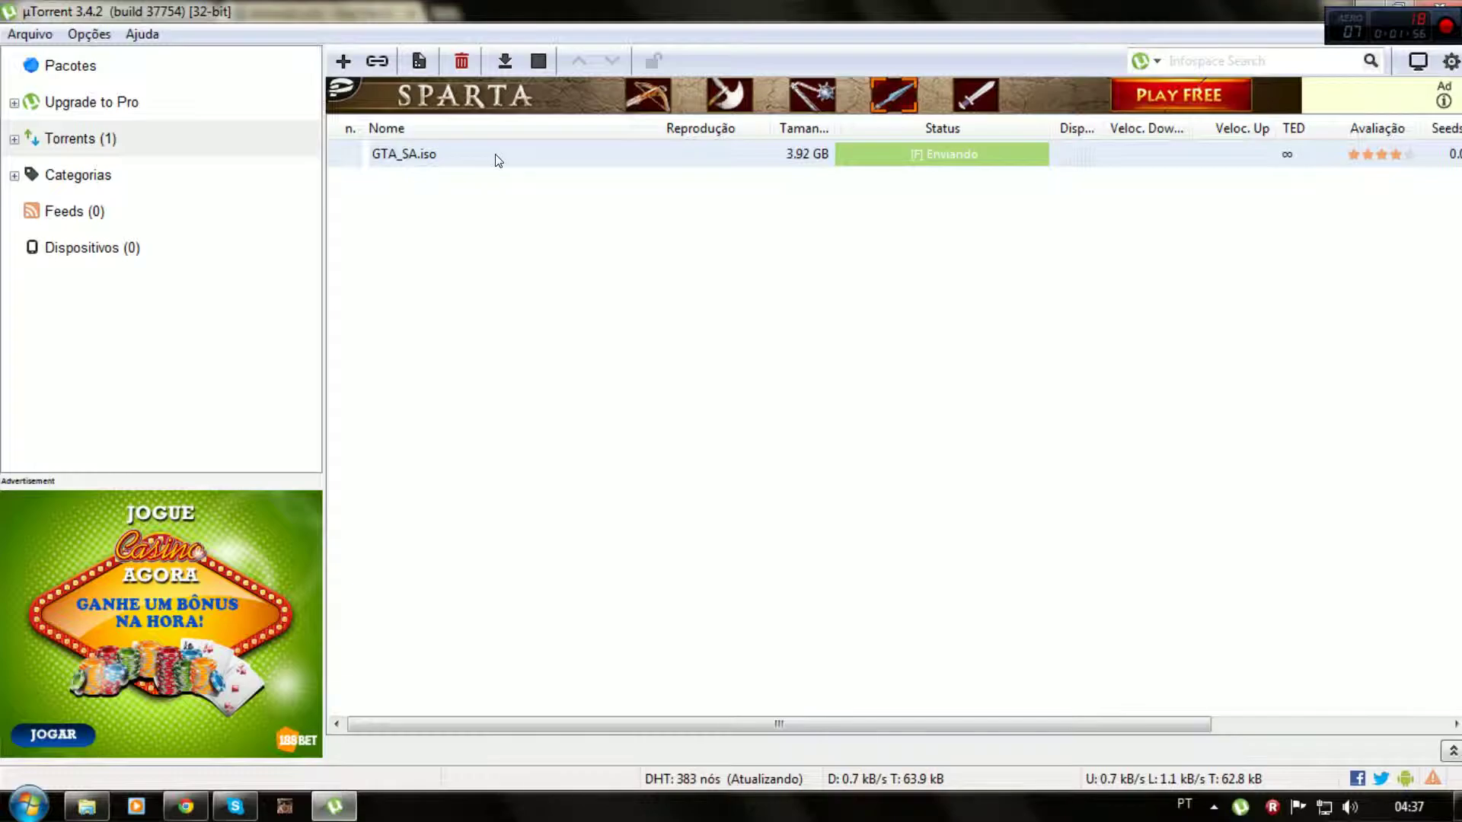
{"action": "left_click", "coordinate": [963, 152]}
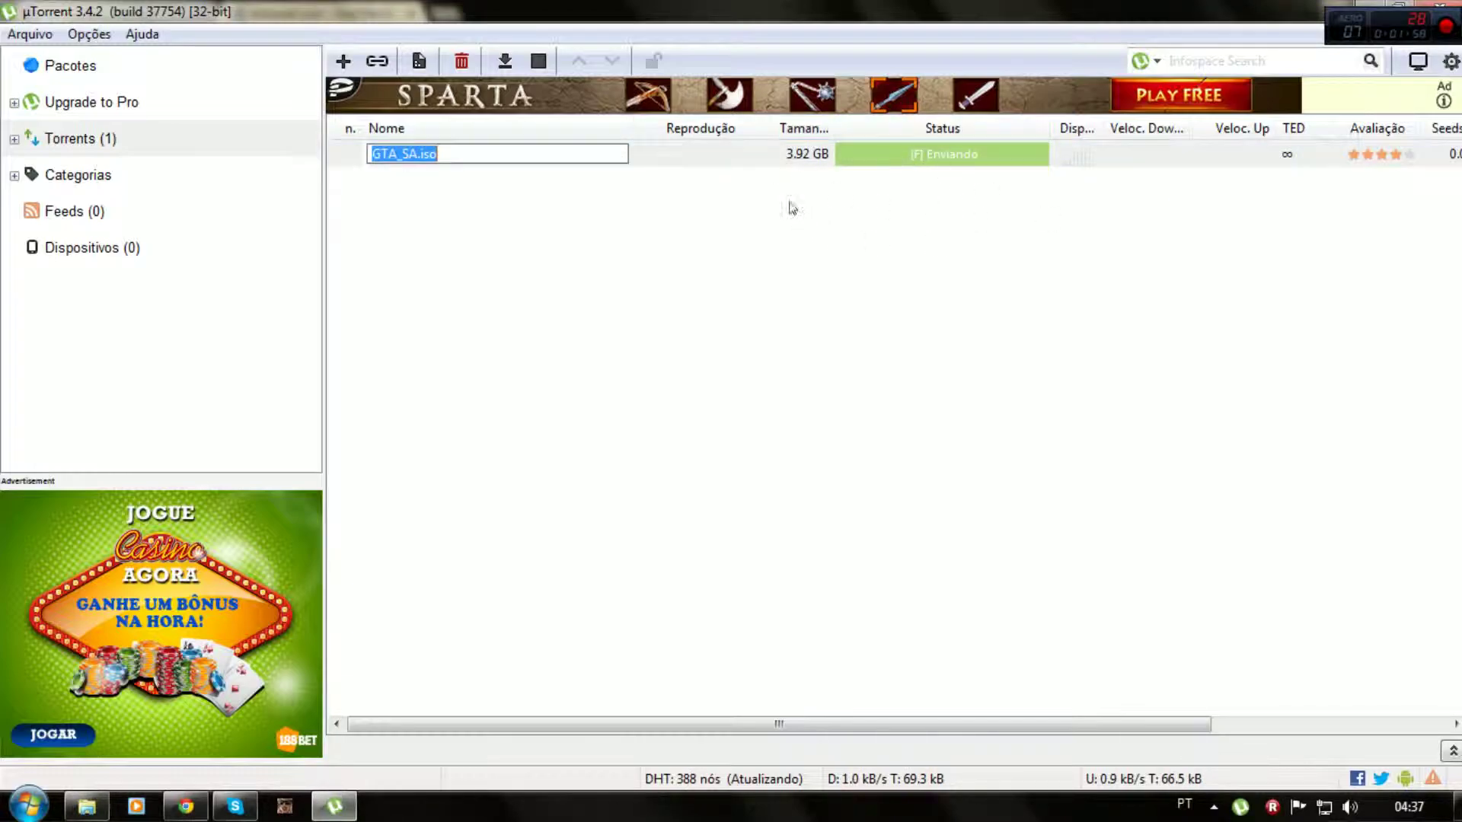
{"action": "left_click", "coordinate": [862, 316]}
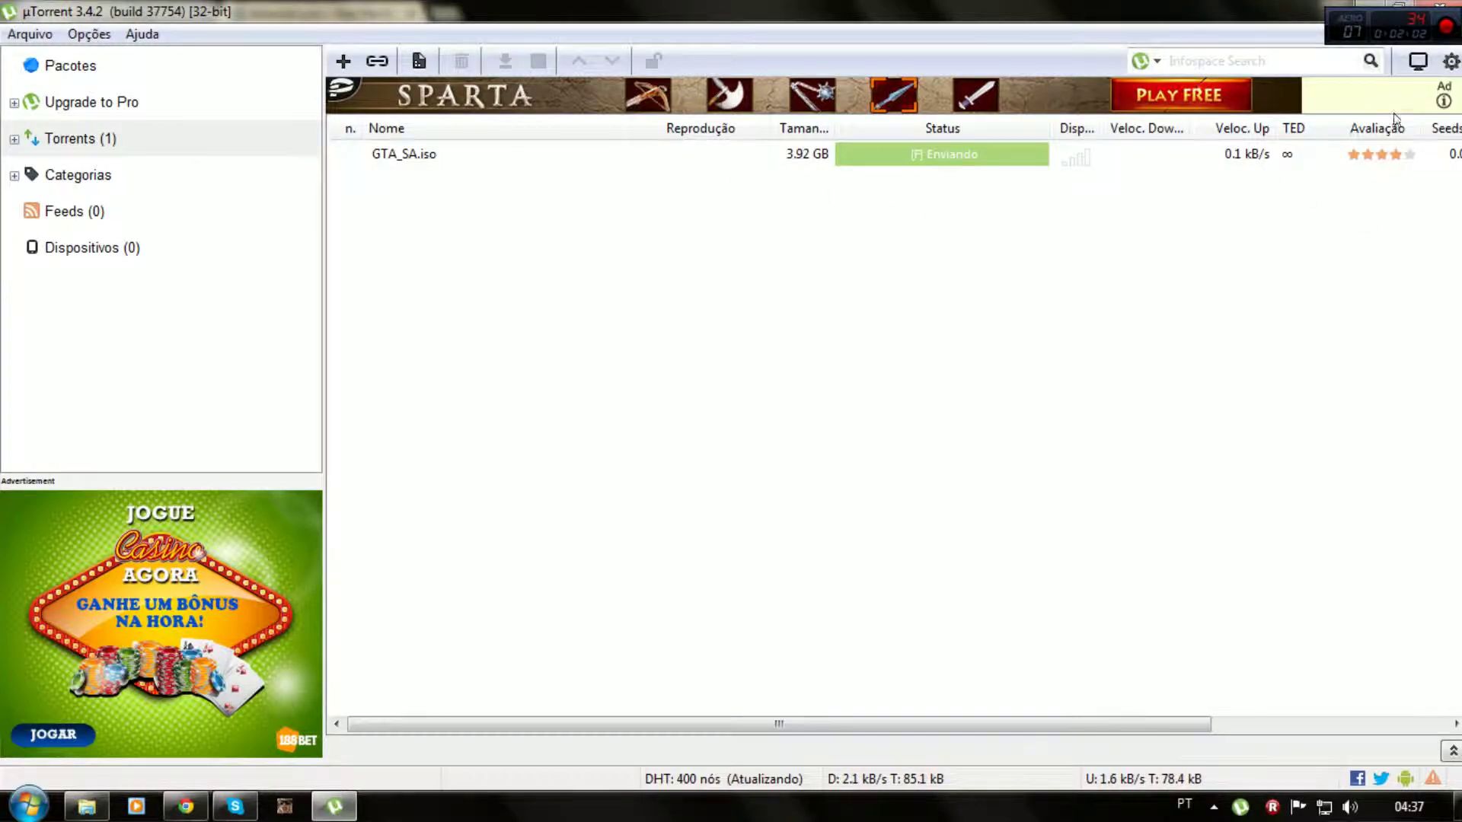
{"action": "double_click", "coordinate": [1185, 6]}
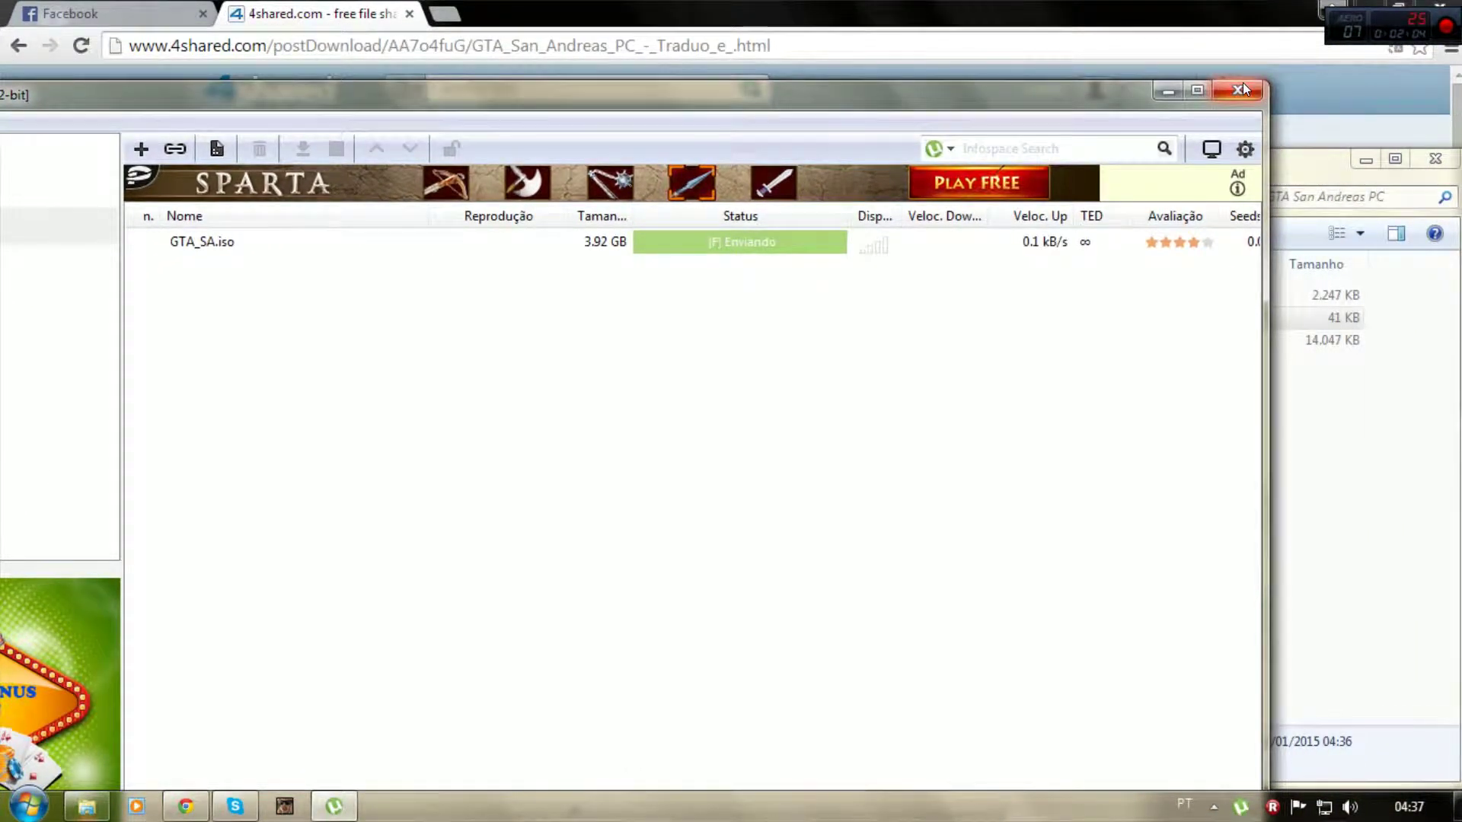
{"action": "left_click", "coordinate": [1241, 90]}
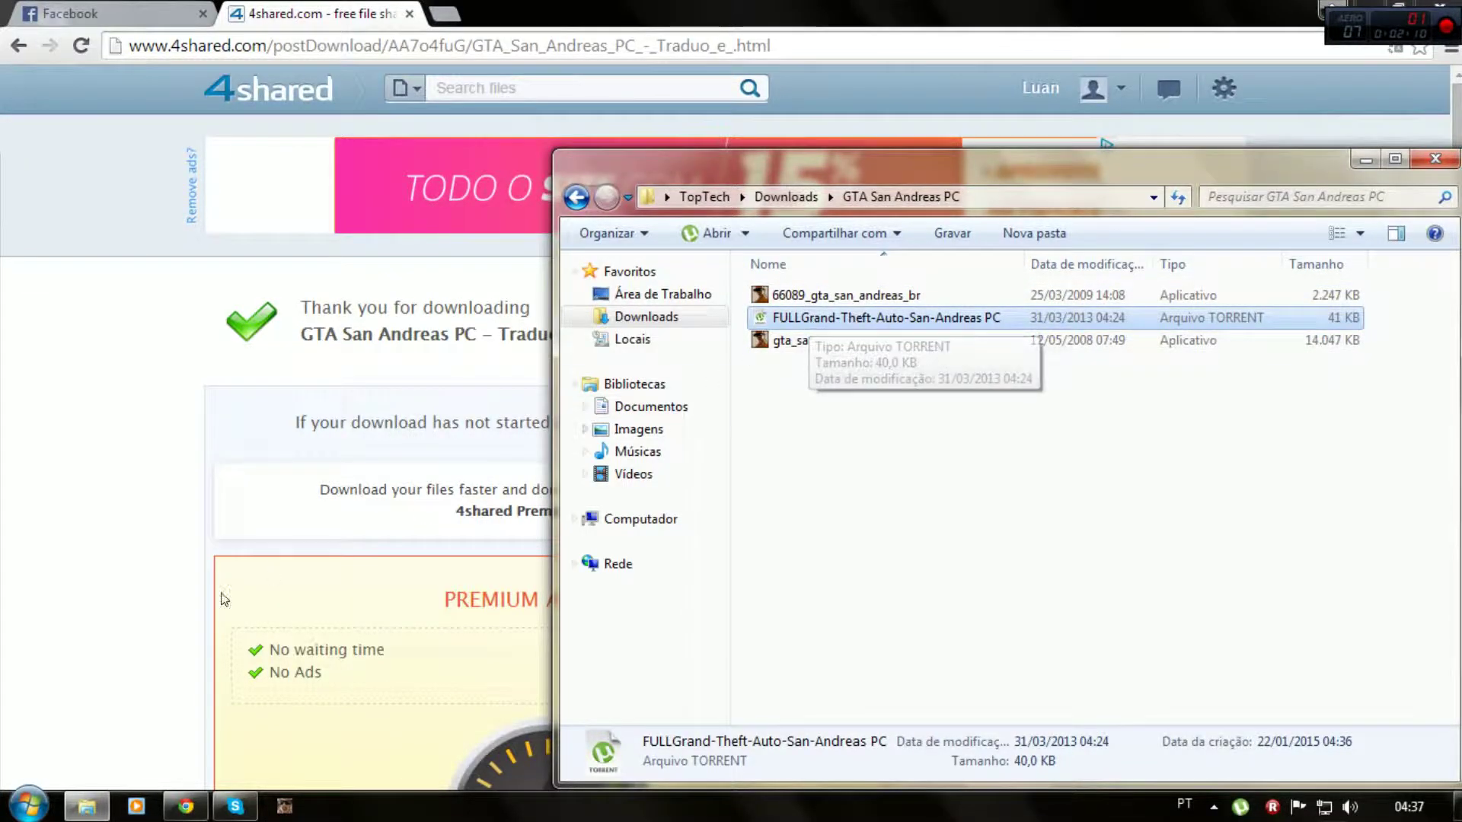
- Mount the GTA_SA disc image from the Downloads folder, run its Install.exe, and close the game's DVD browser
{"action": "left_click", "coordinate": [646, 317]}
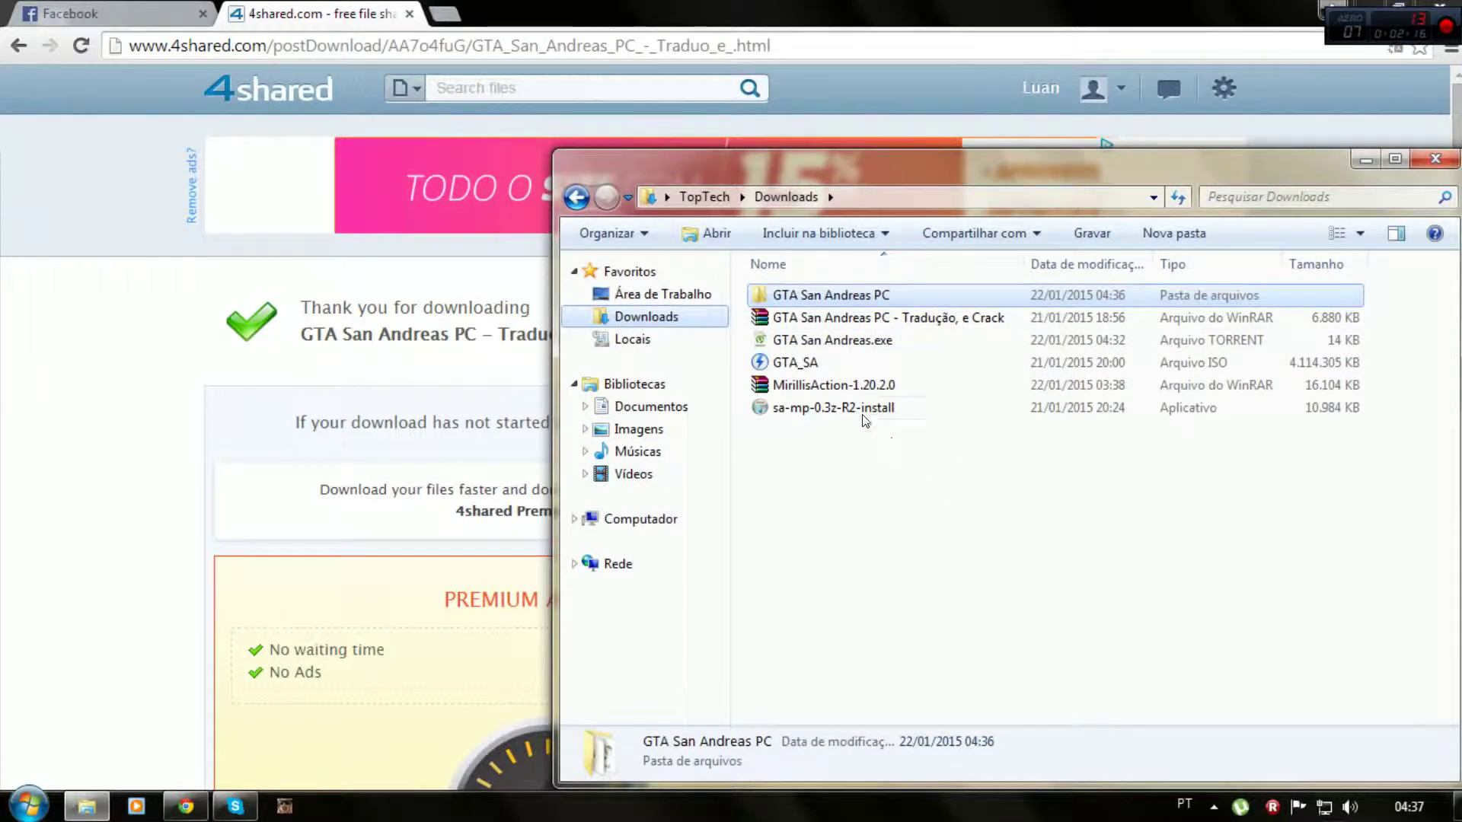
{"action": "left_click", "coordinate": [789, 362]}
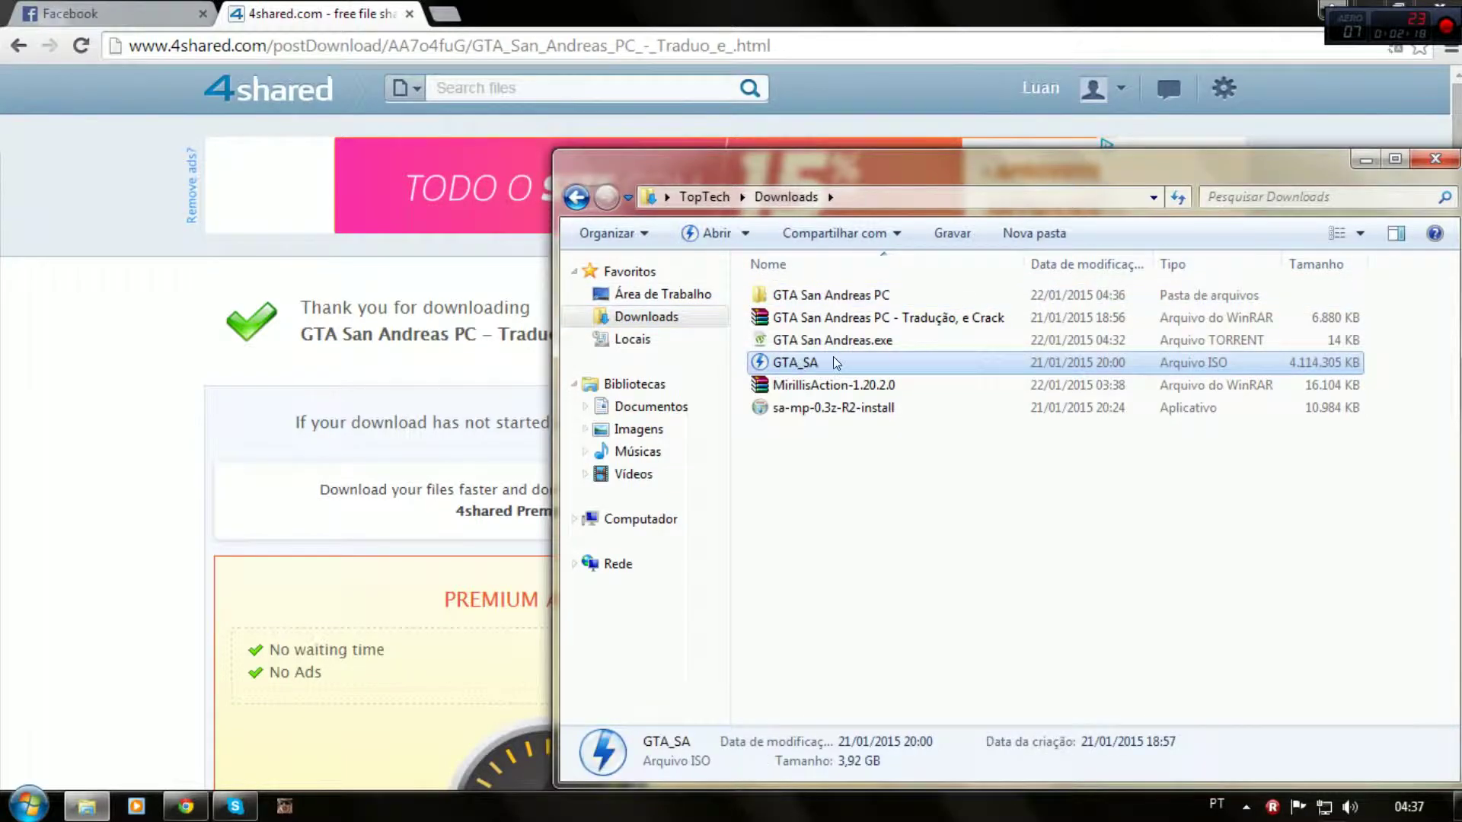
{"action": "double_click", "coordinate": [812, 365]}
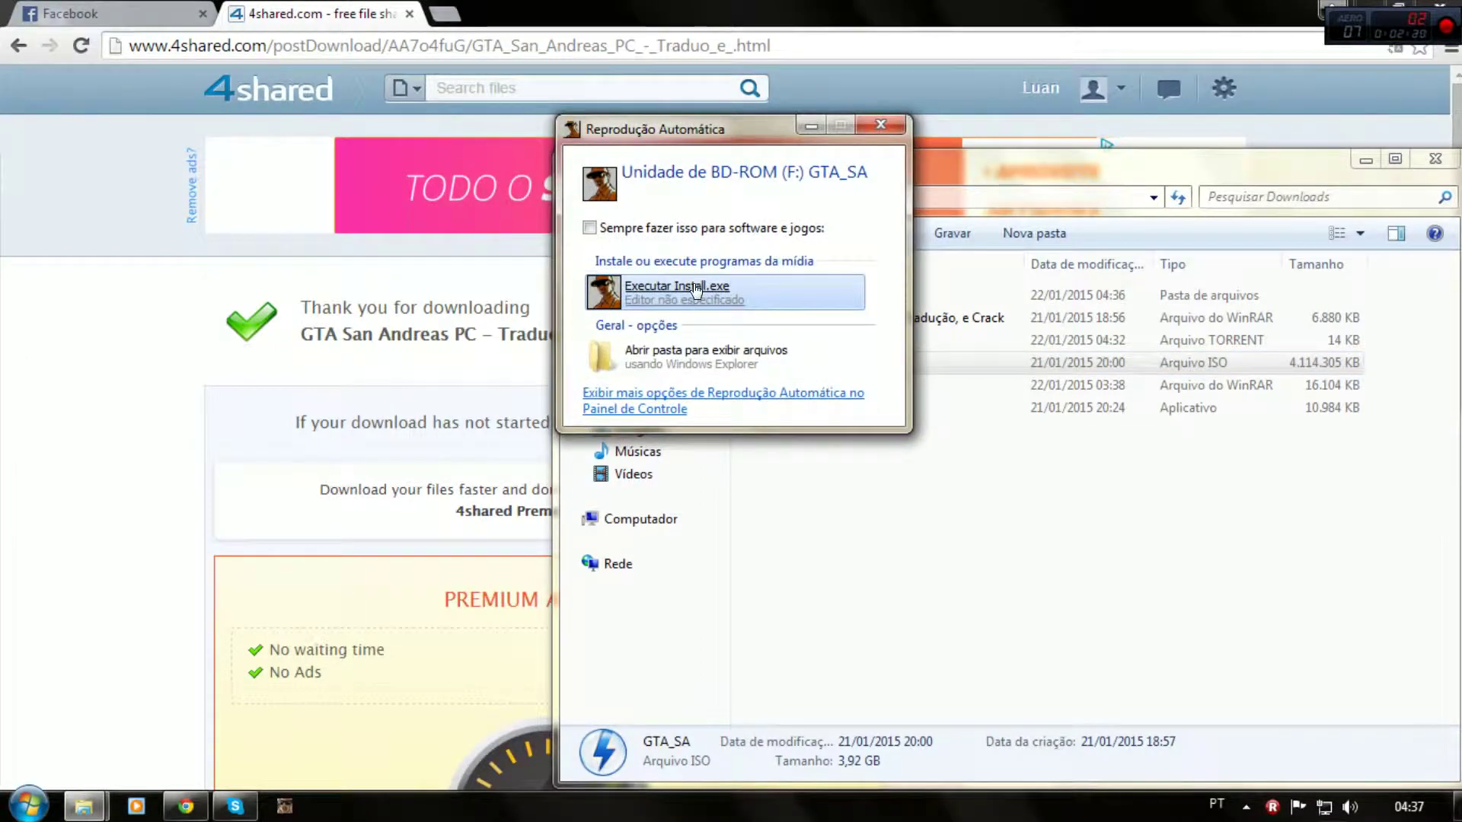
{"action": "left_click", "coordinate": [722, 290]}
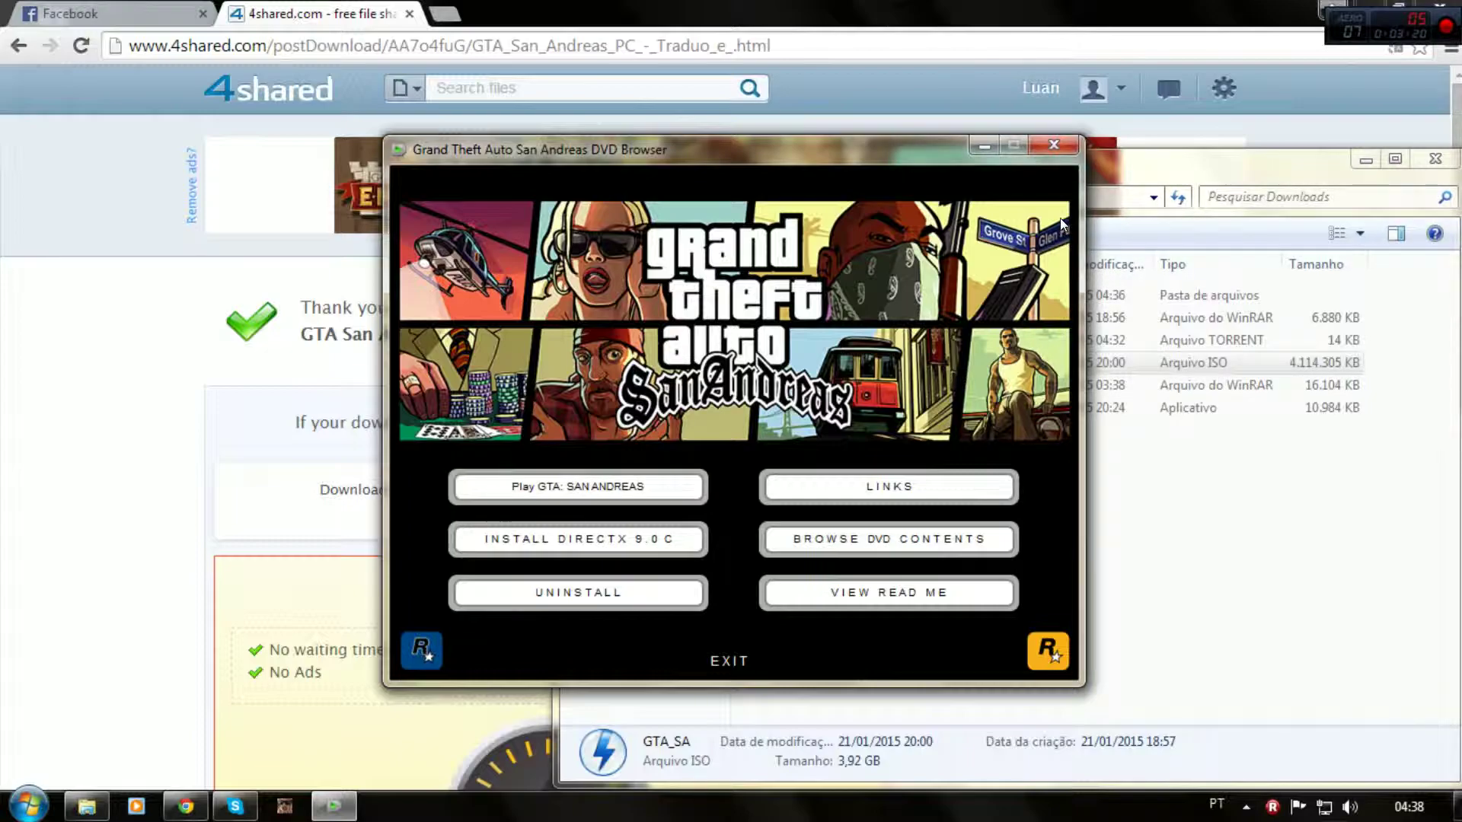
{"action": "left_click", "coordinate": [1053, 146]}
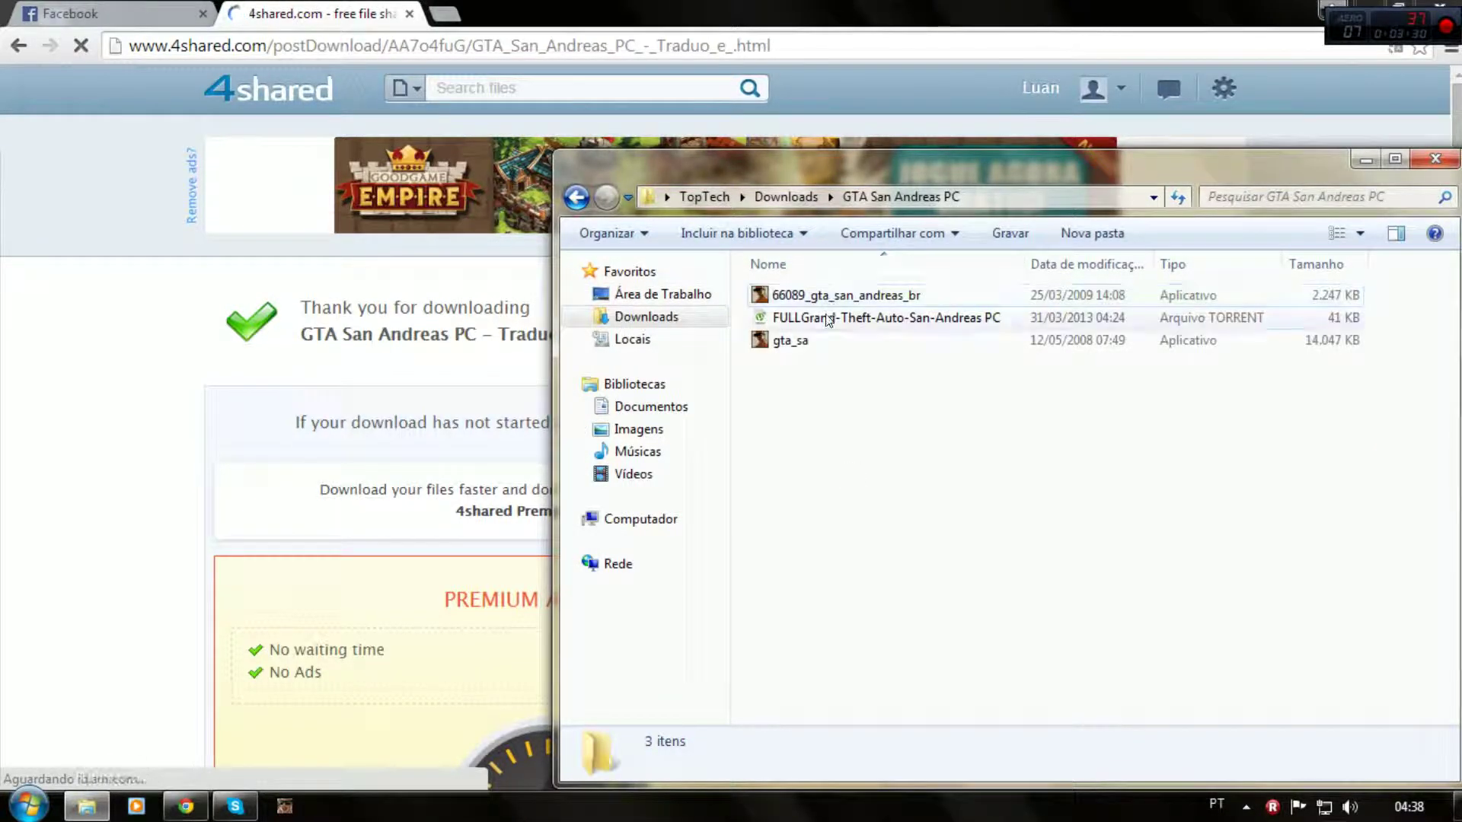
- Copy the gta_sa application from the extracted GTA San Andreas PC folder
{"action": "mouse_move", "coordinate": [796, 342]}
{"action": "left_mouse_down"}
{"action": "mouse_move", "coordinate": [913, 408]}
{"action": "mouse_move", "coordinate": [965, 549]}
{"action": "mouse_move", "coordinate": [1075, 474]}
{"action": "mouse_move", "coordinate": [787, 344]}
{"action": "left_mouse_up"}
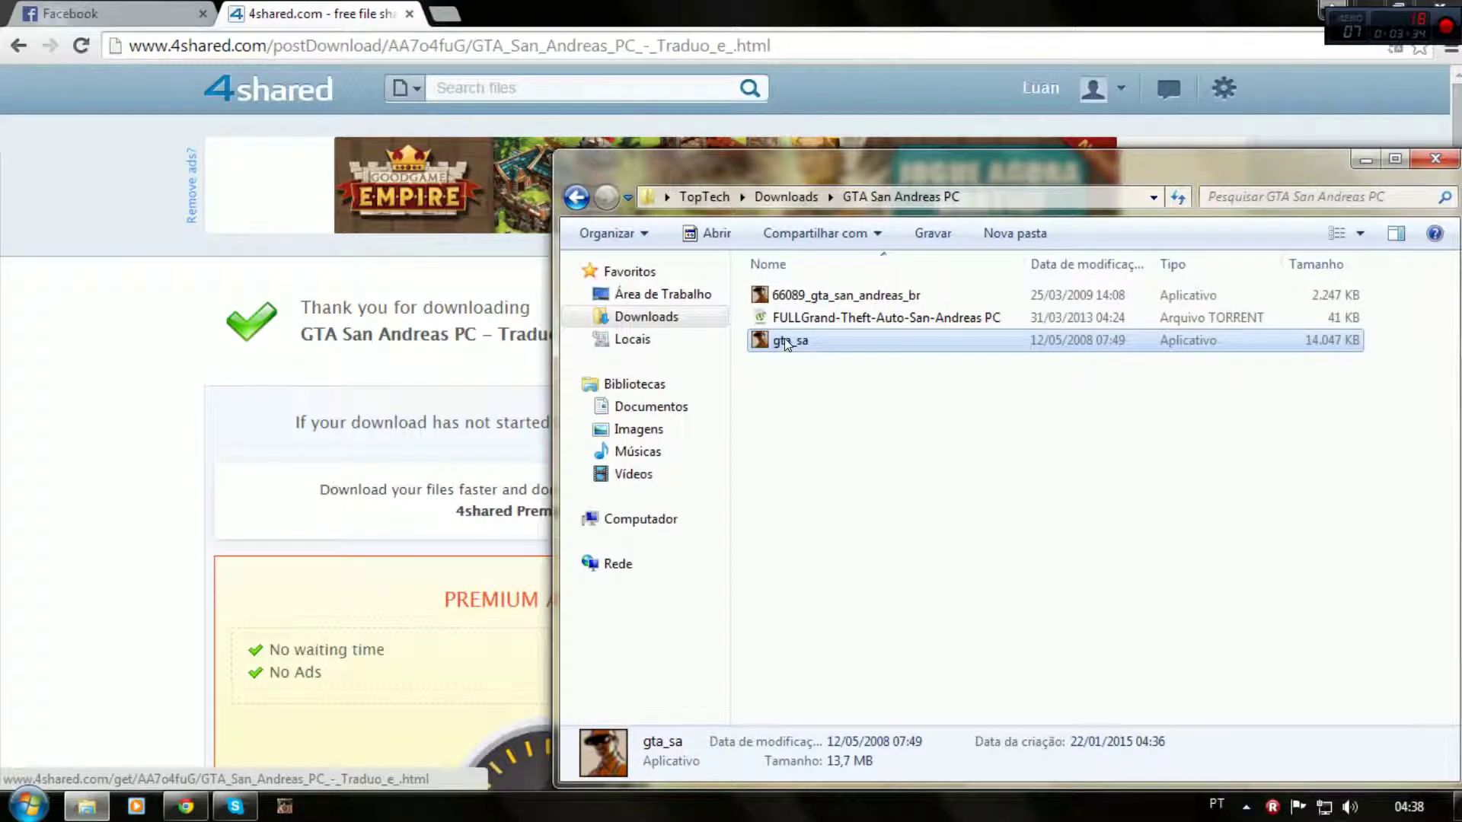
{"action": "left_click", "coordinate": [786, 344]}
{"action": "left_click", "coordinate": [862, 321]}
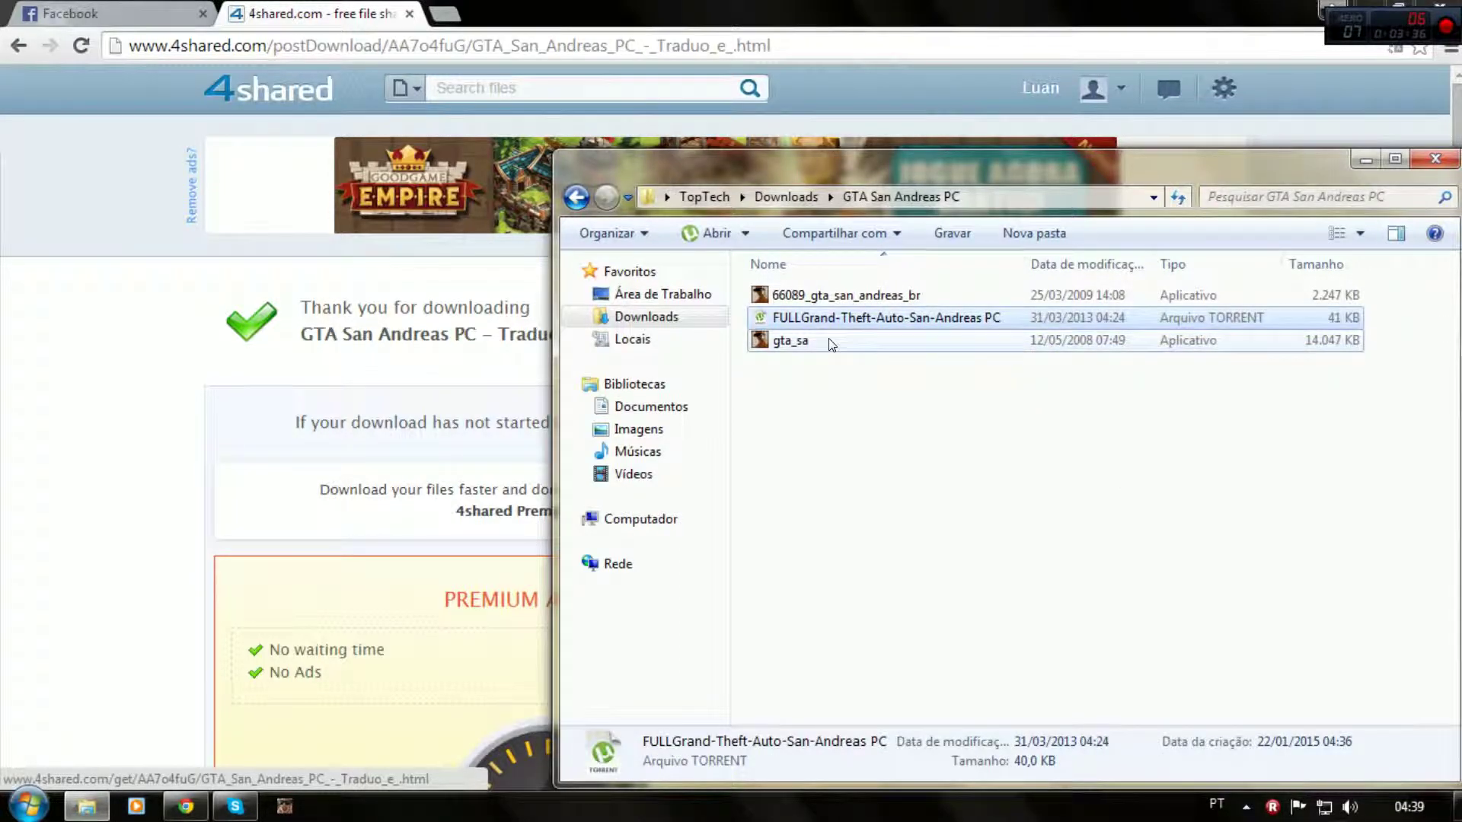
{"action": "left_click", "coordinate": [831, 344]}
- Open the file location of the Gta San Andreas desktop shortcut and try to paste gta_sa there, cancelling the replacement
{"action": "left_click", "coordinate": [1458, 807]}
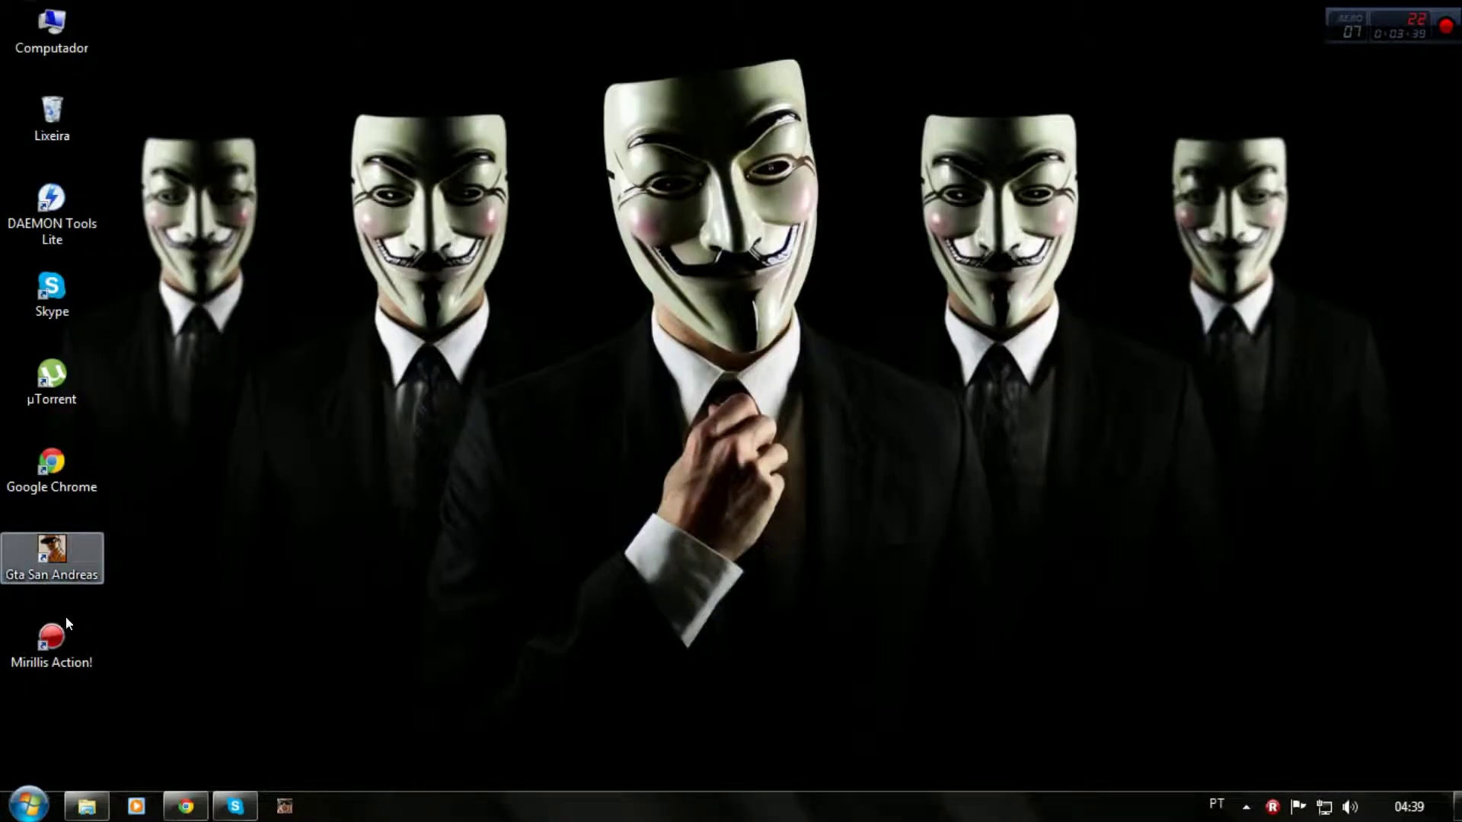
{"action": "right_click", "coordinate": [69, 546]}
{"action": "left_click", "coordinate": [186, 109]}
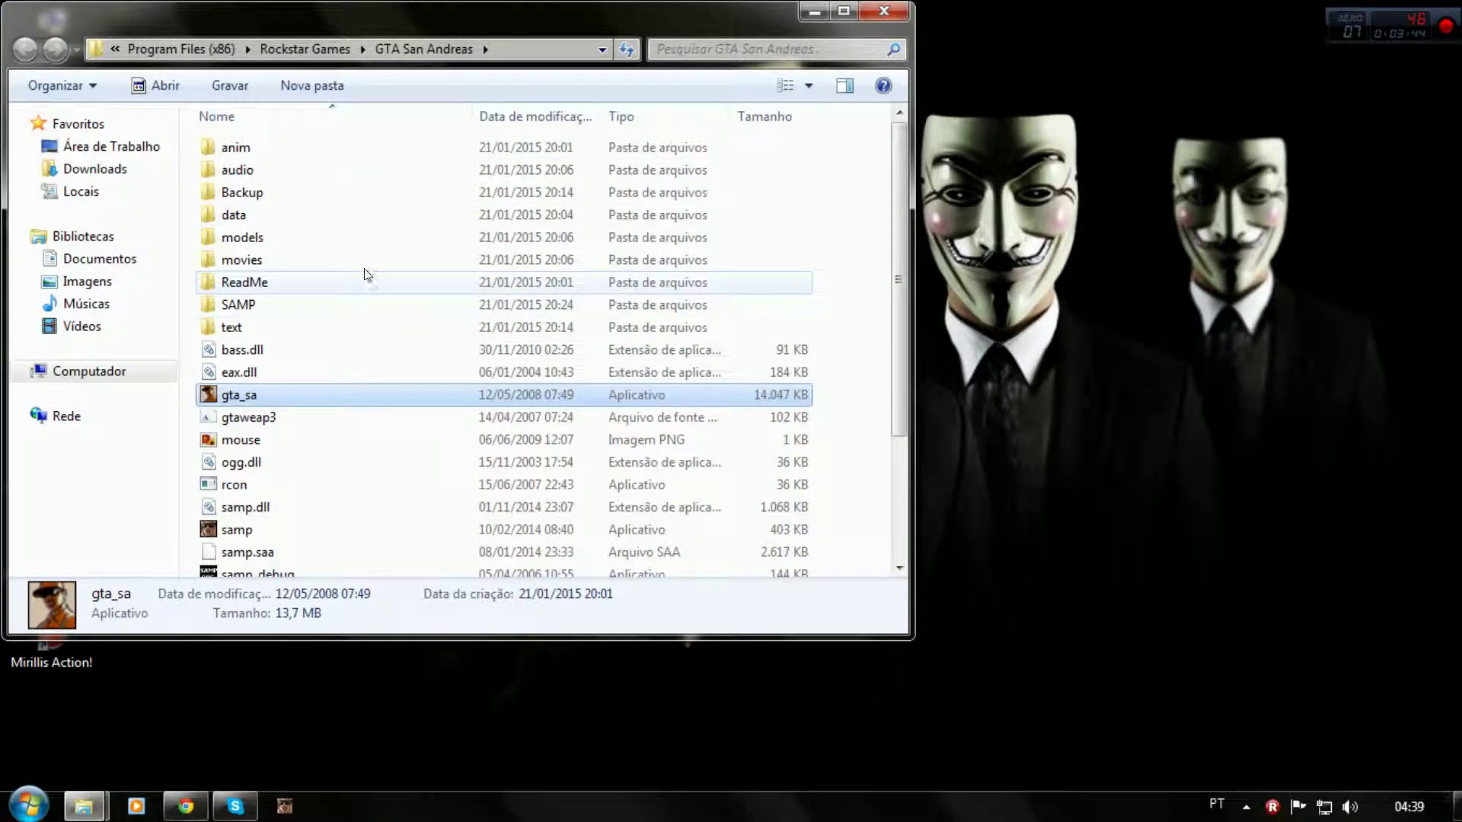
{"action": "left_click", "coordinate": [843, 418]}
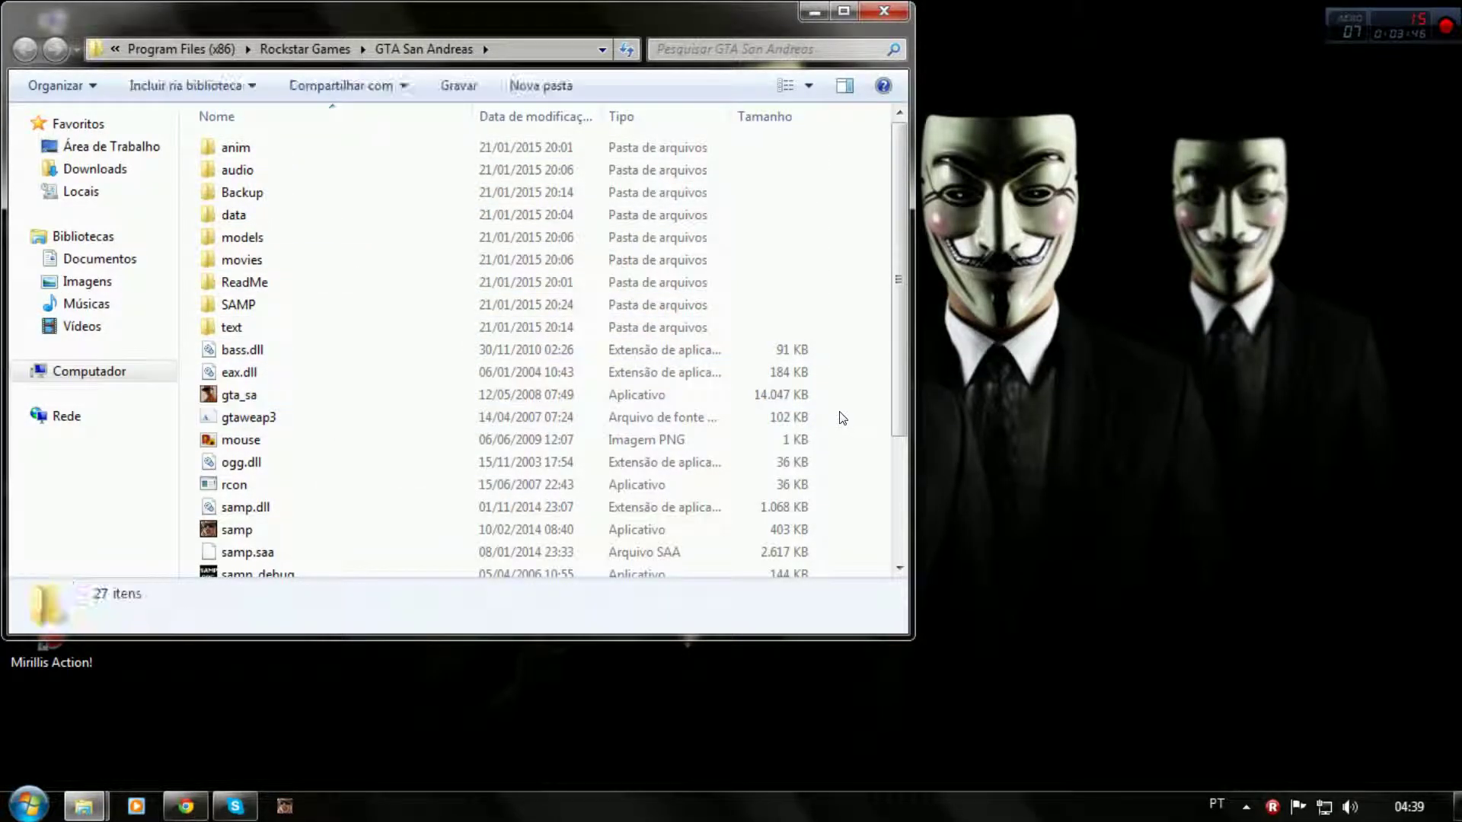
{"action": "key", "text": "ctrl+v"}
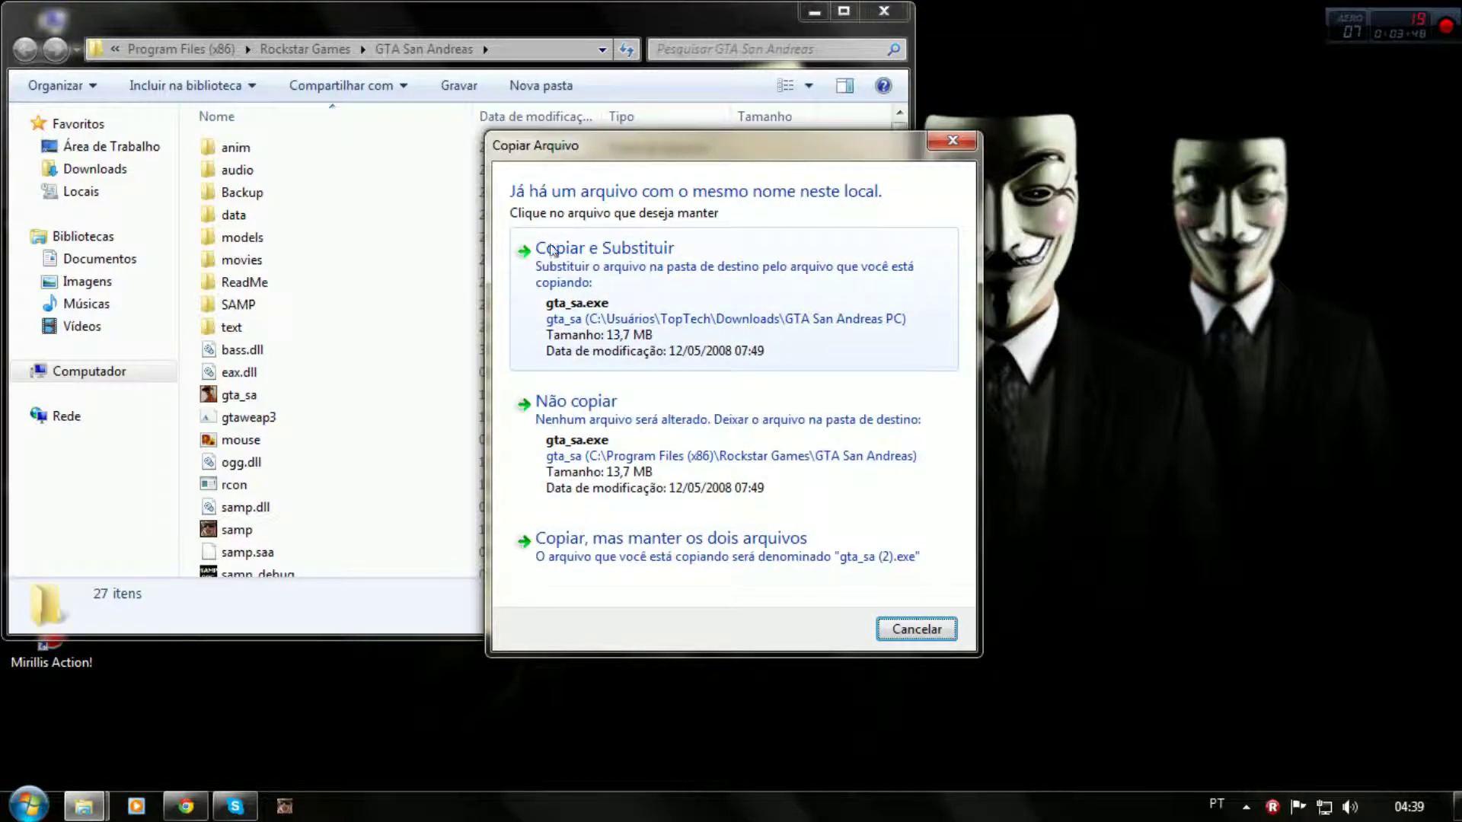
{"action": "left_click", "coordinate": [908, 634]}
- Run 66089_gta_san_andreas_br from the GTA San Andreas PC folder, accept its licence agreement and proceed past the important note
{"action": "mouse_move", "coordinate": [79, 792]}
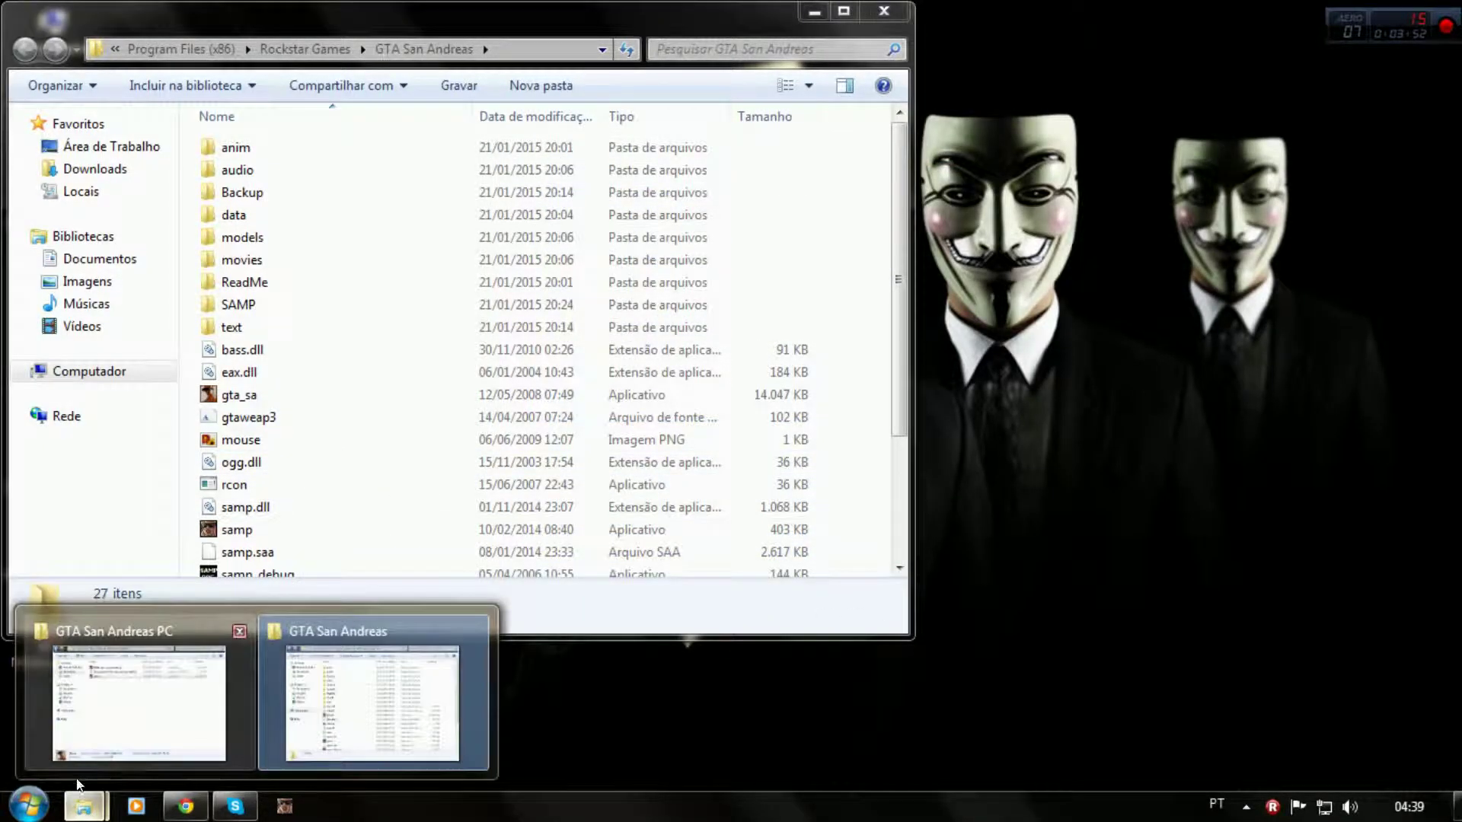
{"action": "left_click", "coordinate": [122, 708]}
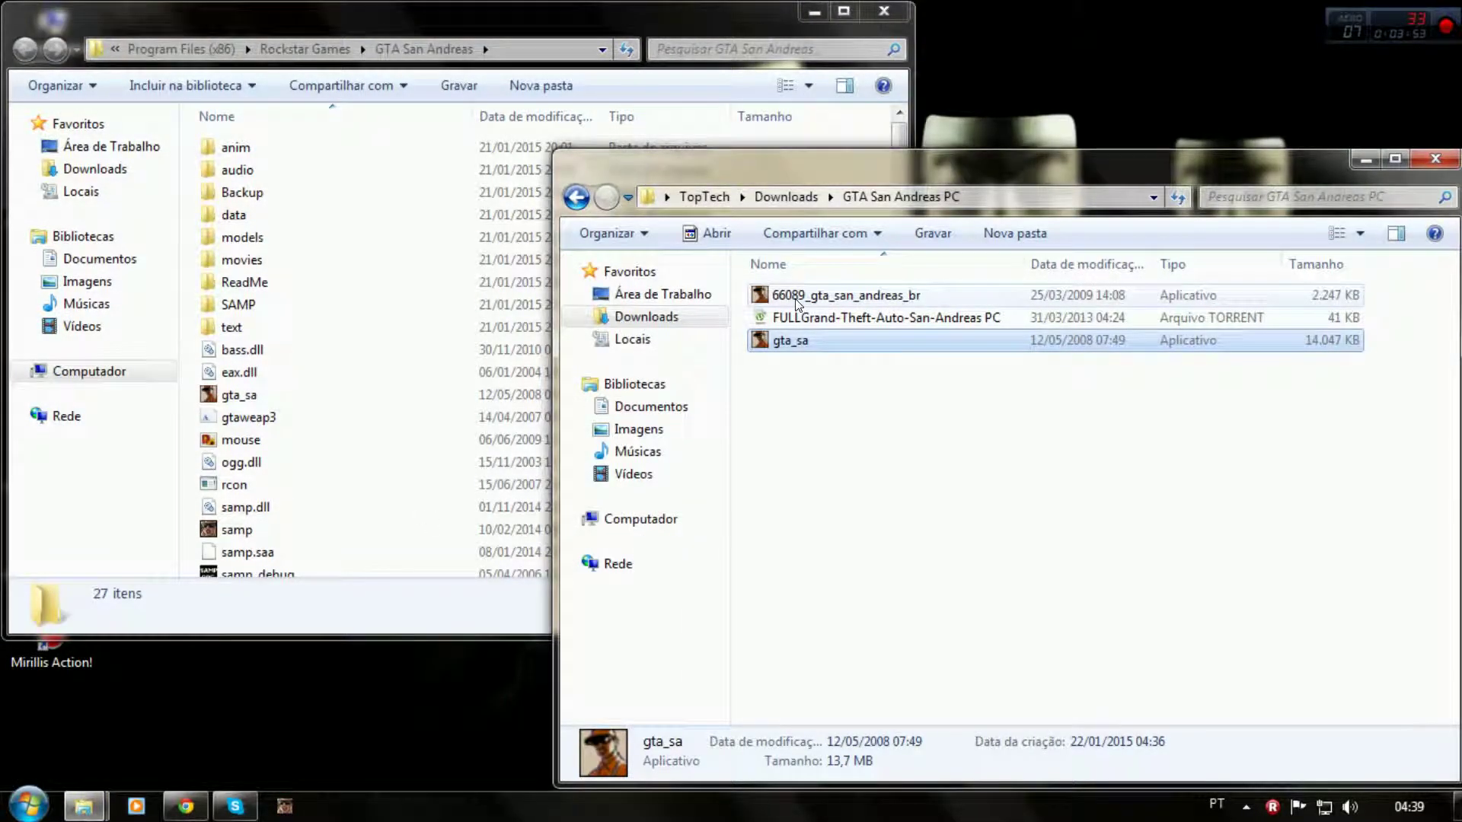
{"action": "double_click", "coordinate": [797, 303]}
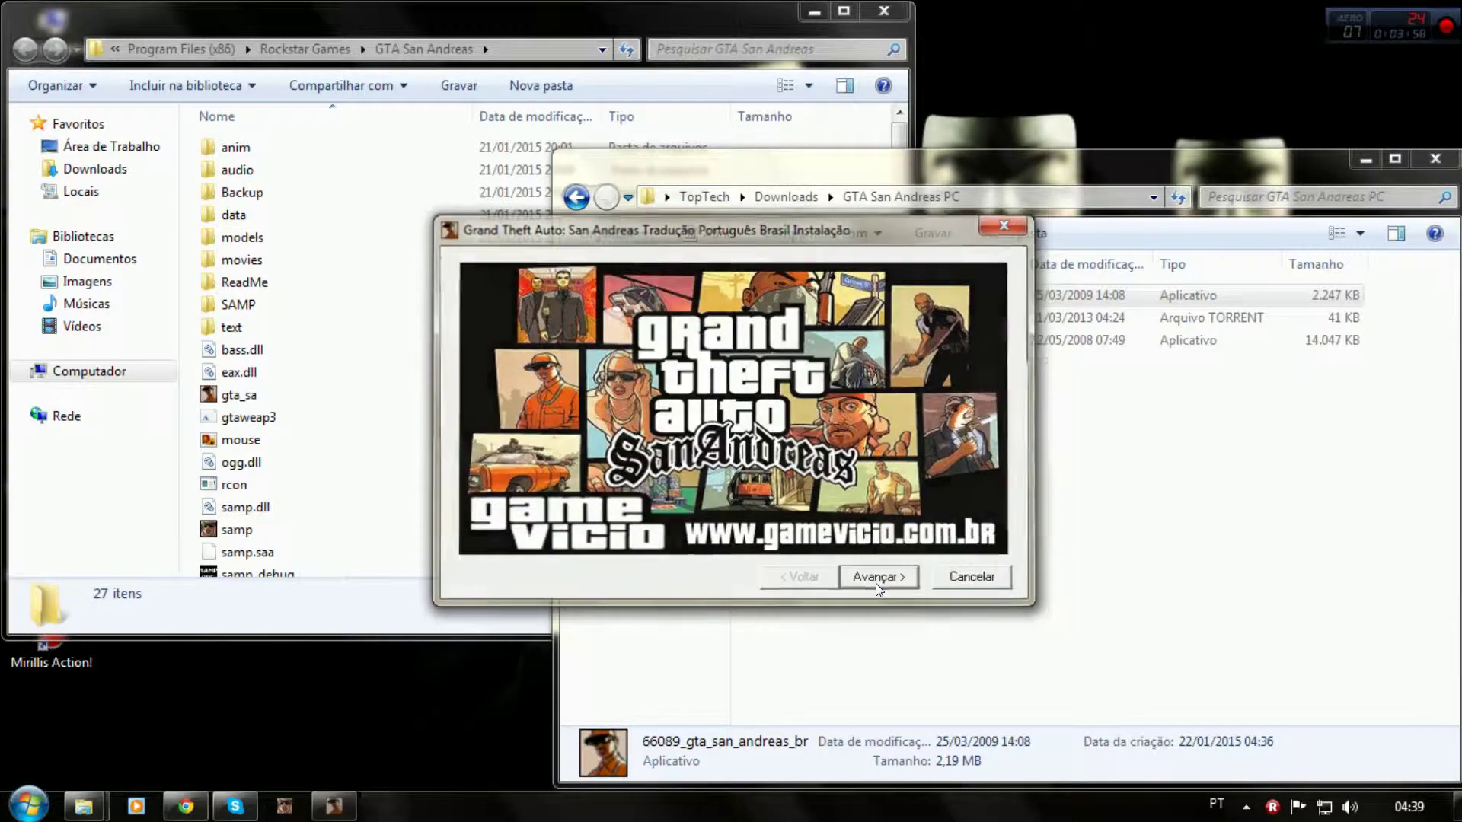
{"action": "left_click", "coordinate": [875, 581]}
{"action": "left_click", "coordinate": [877, 582]}
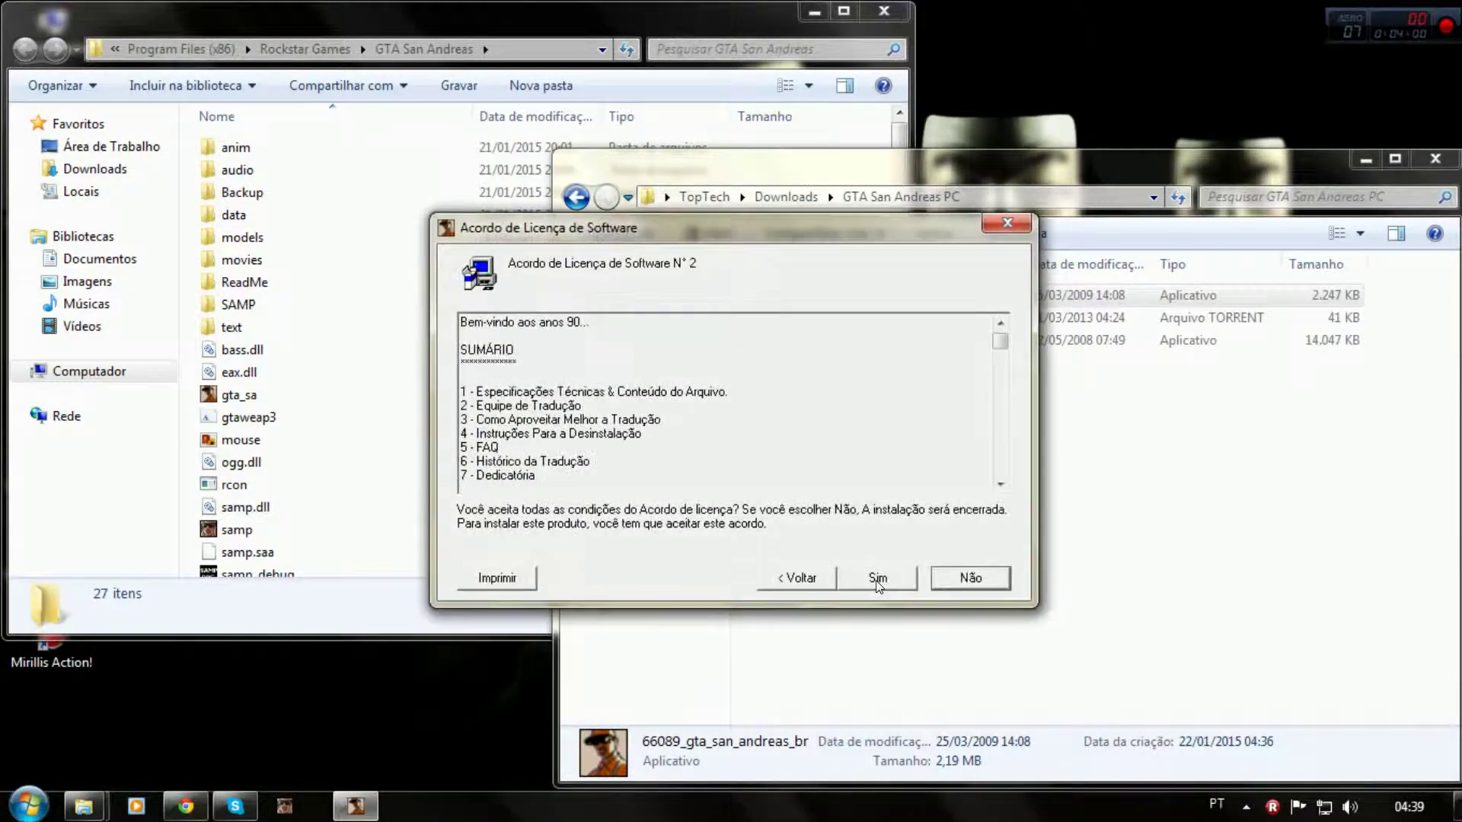
{"action": "left_click", "coordinate": [876, 581]}
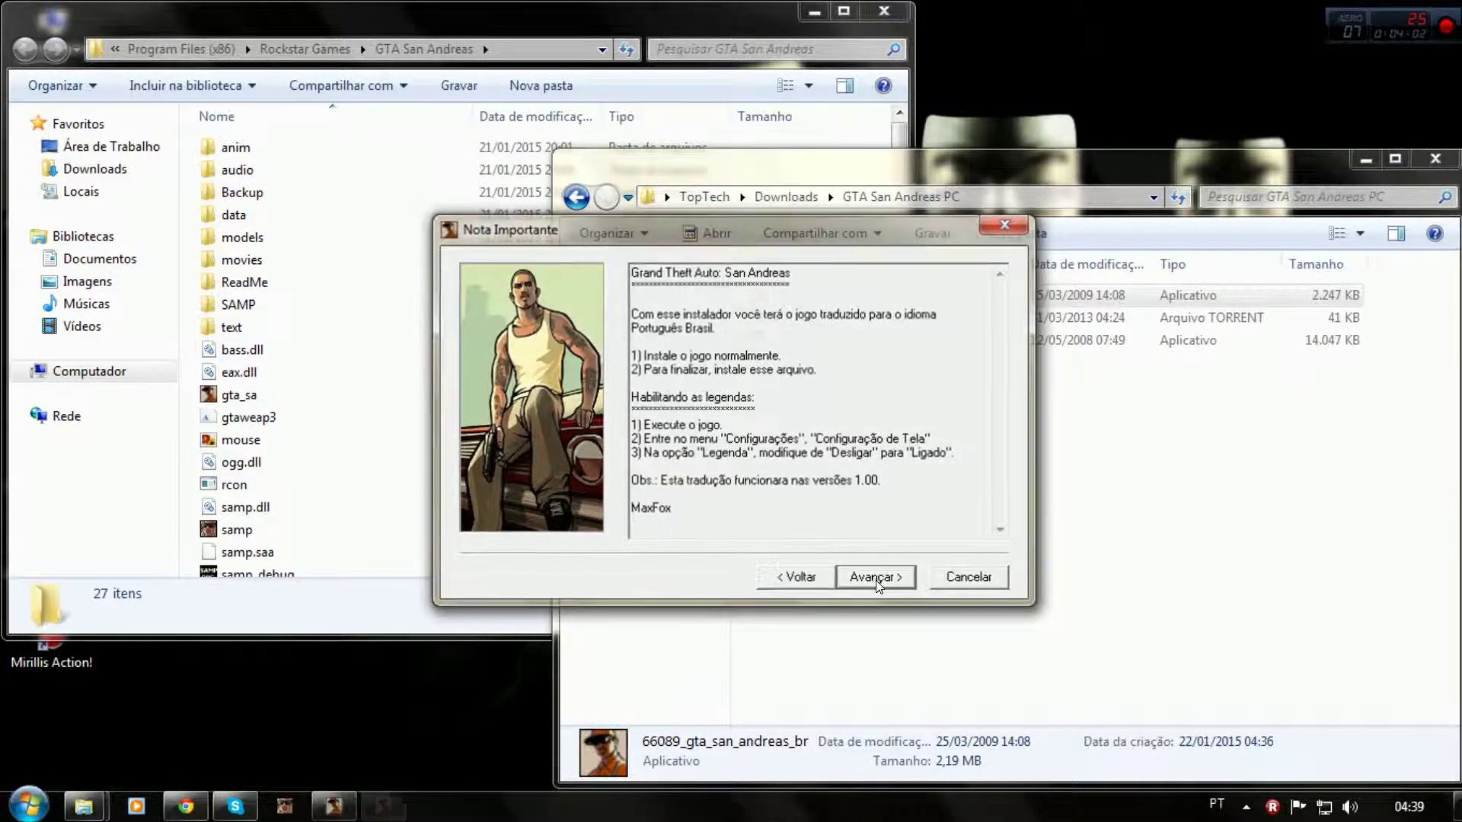
{"action": "left_click", "coordinate": [876, 579]}
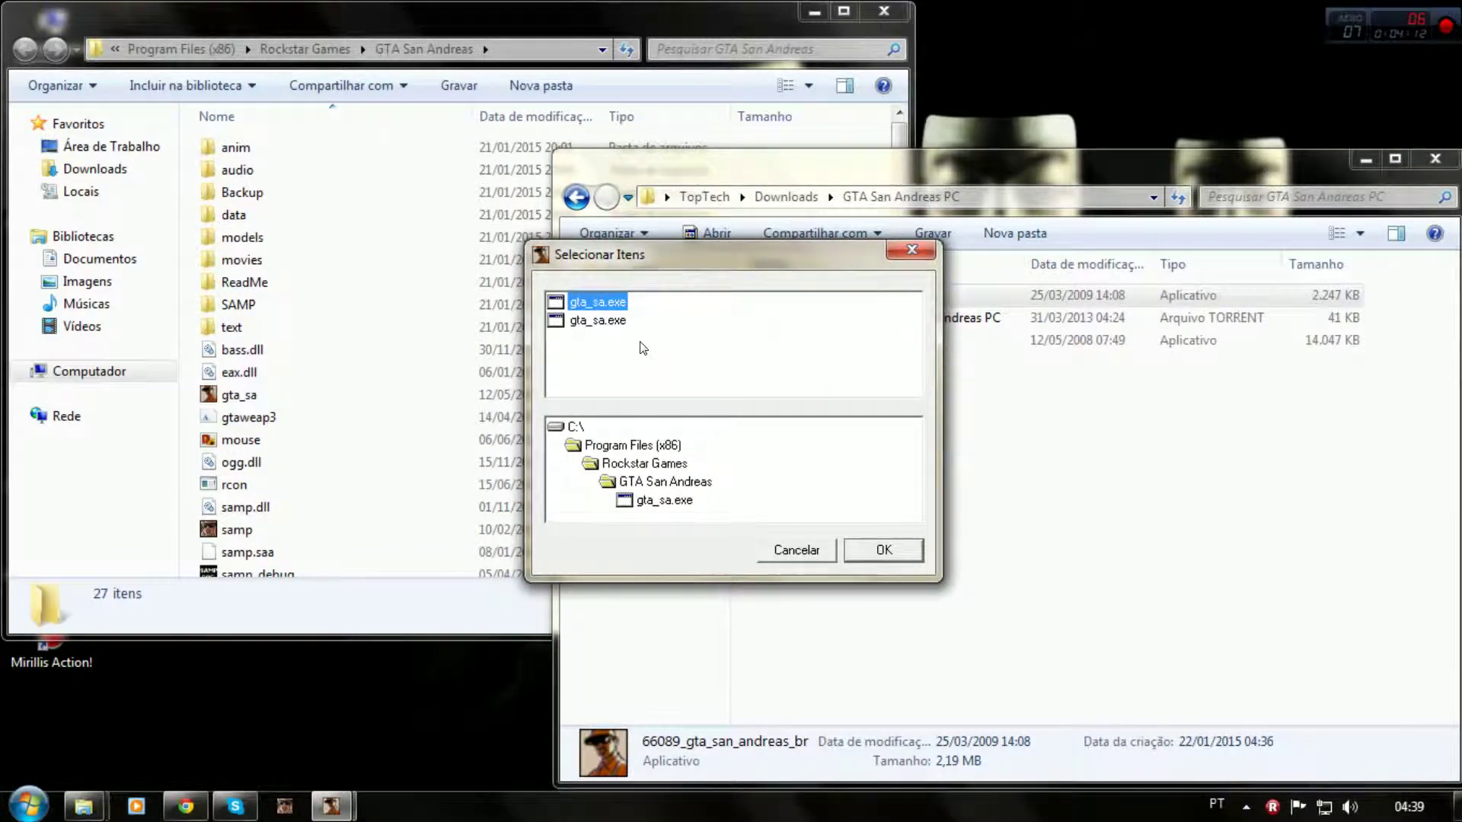
- Compare the locations of the two gta_sa.exe entries and select the one in Program Files (x86)\Rockstar Games\GTA San Andreas
{"action": "left_click", "coordinate": [608, 320]}
{"action": "left_click", "coordinate": [604, 311]}
{"action": "left_click_drag", "start_coordinate": [636, 260], "coordinate": [954, 397]}
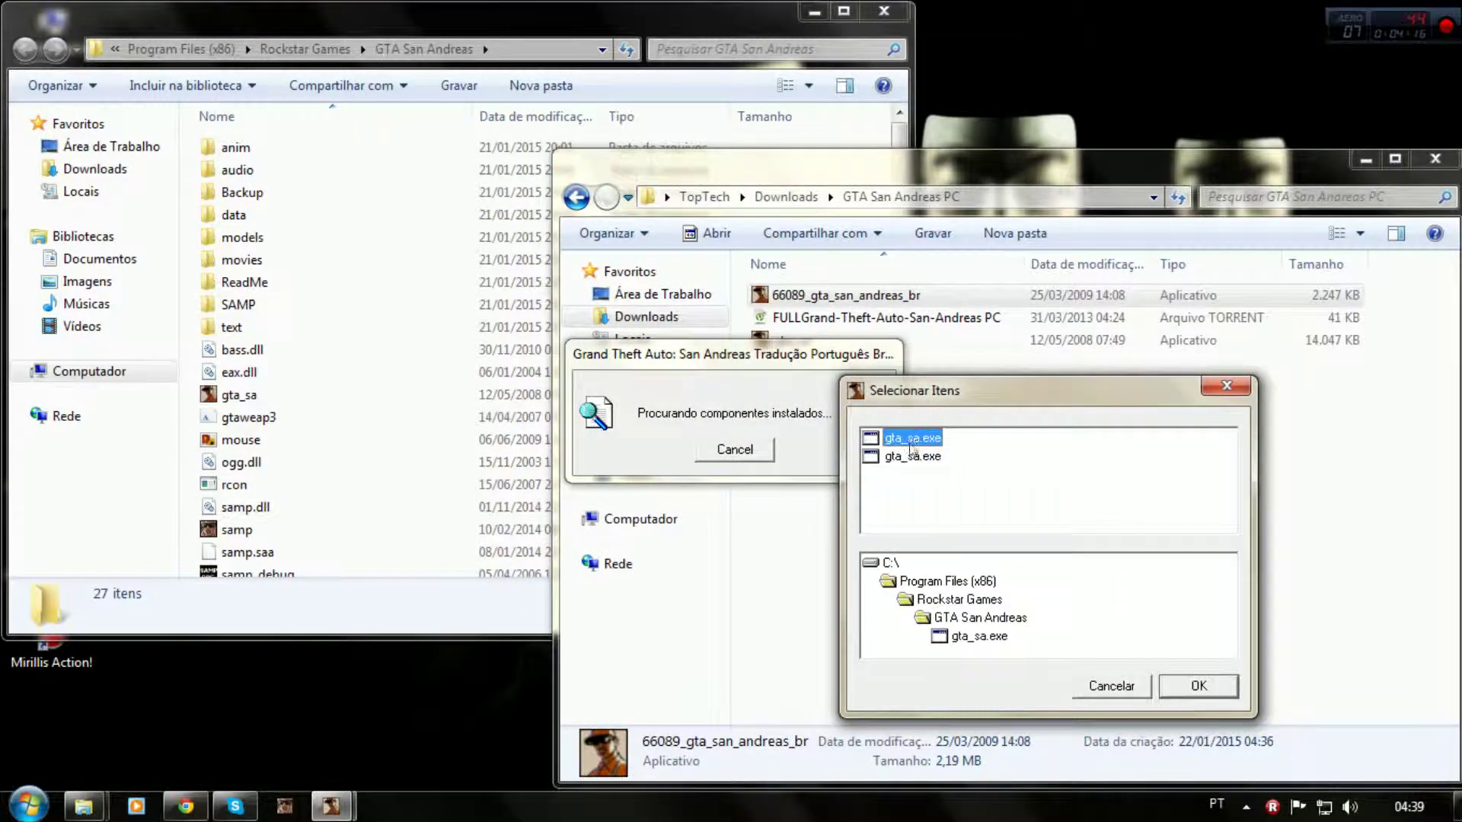
{"action": "left_click", "coordinate": [918, 457]}
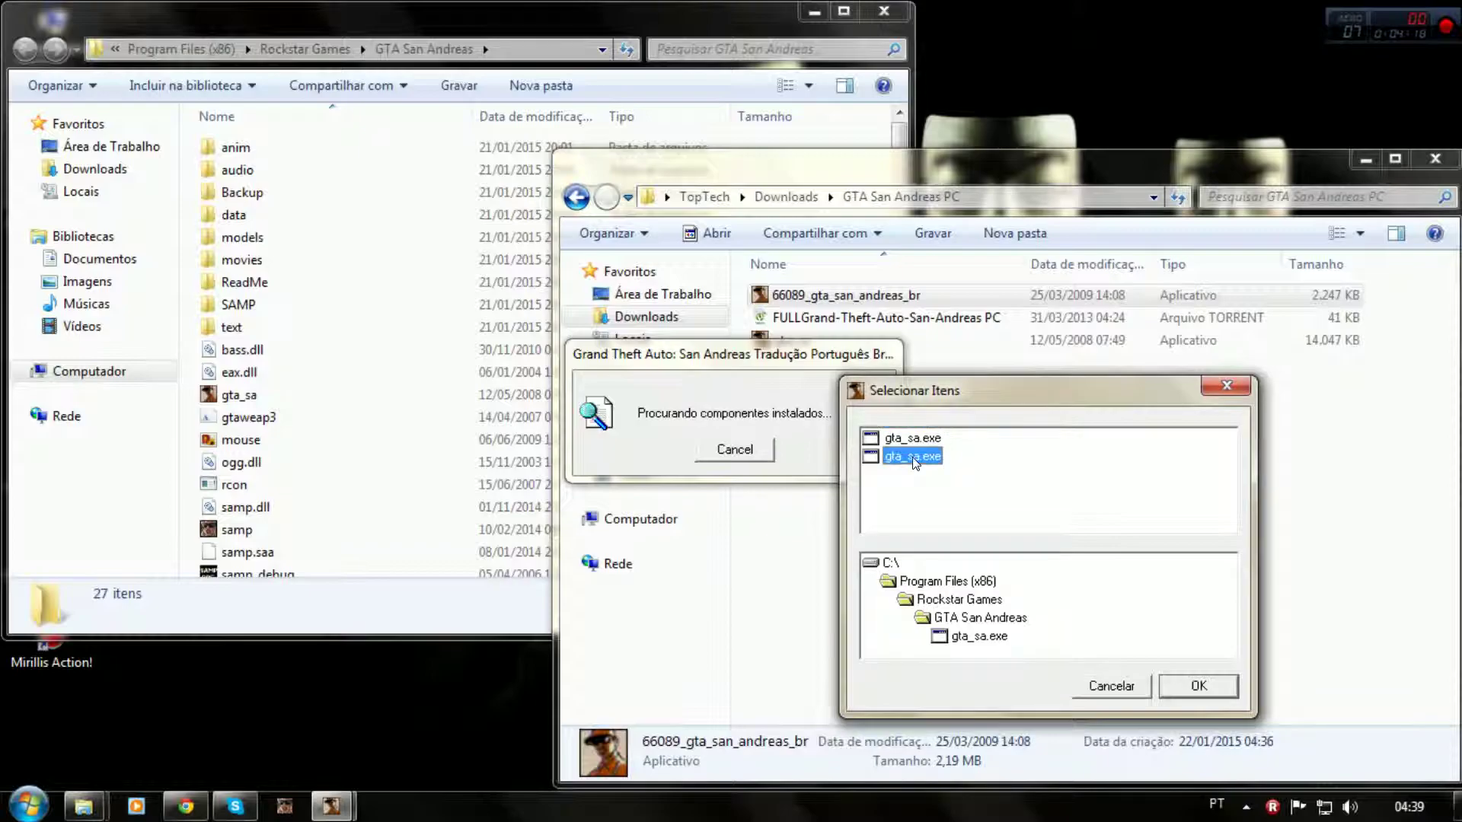
{"action": "left_click_drag", "start_coordinate": [1230, 606], "coordinate": [1214, 641]}
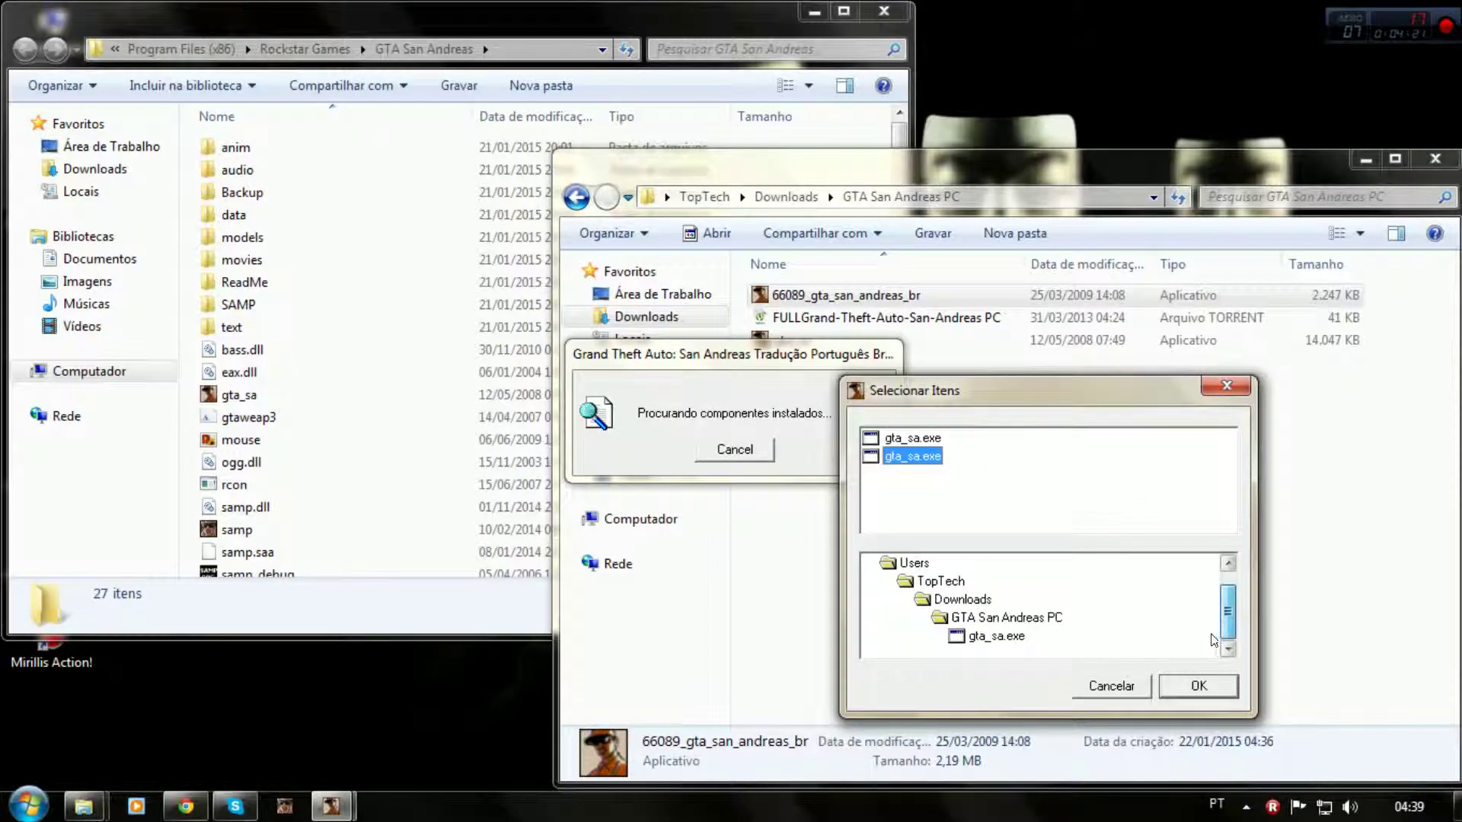
{"action": "left_click", "coordinate": [908, 439]}
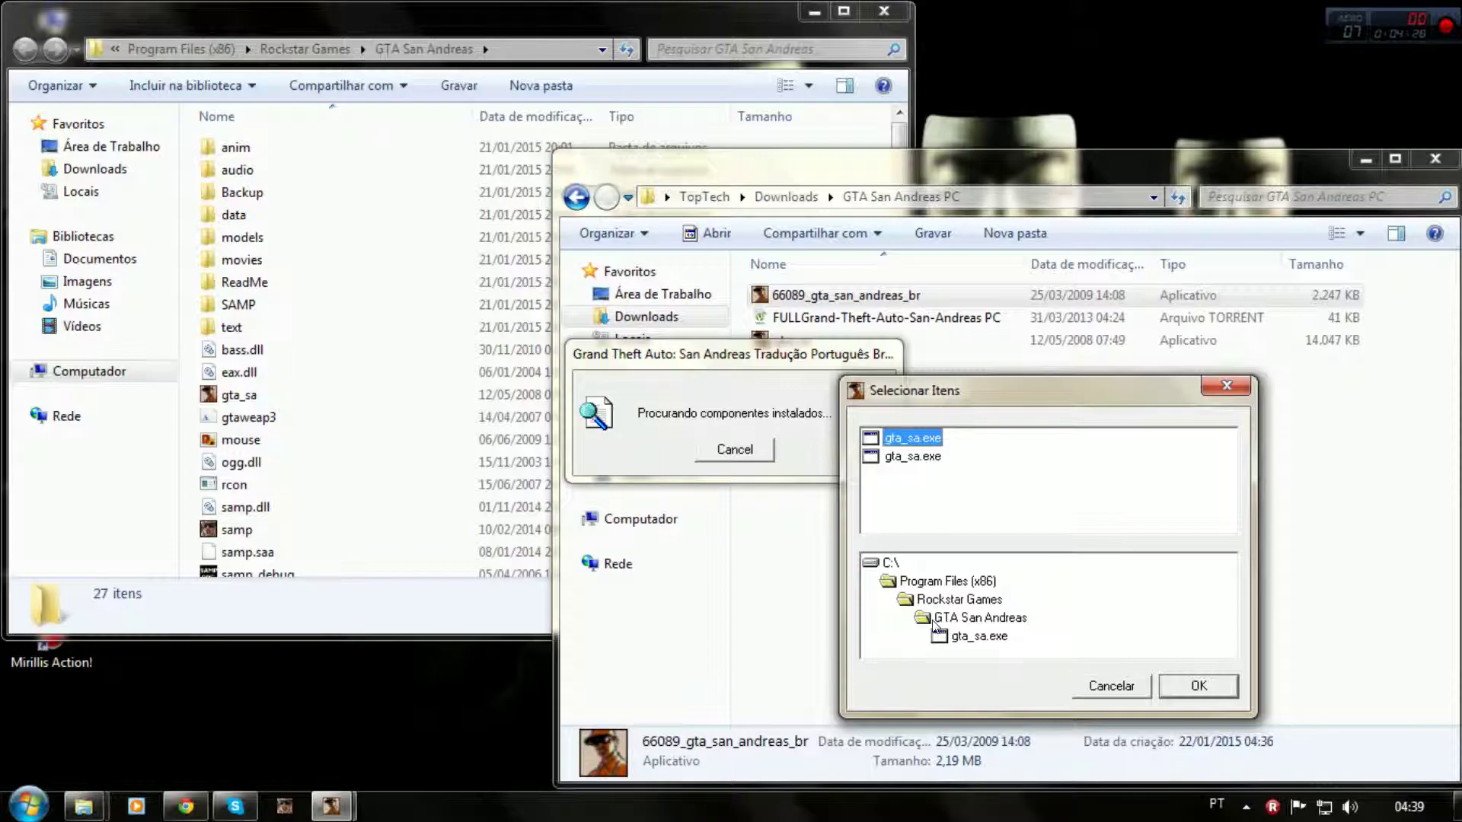
- Cancel the translation installation, dismiss the compatibility assistant, and close the GTA San Andreas PC folder window
{"action": "left_click", "coordinate": [1110, 686]}
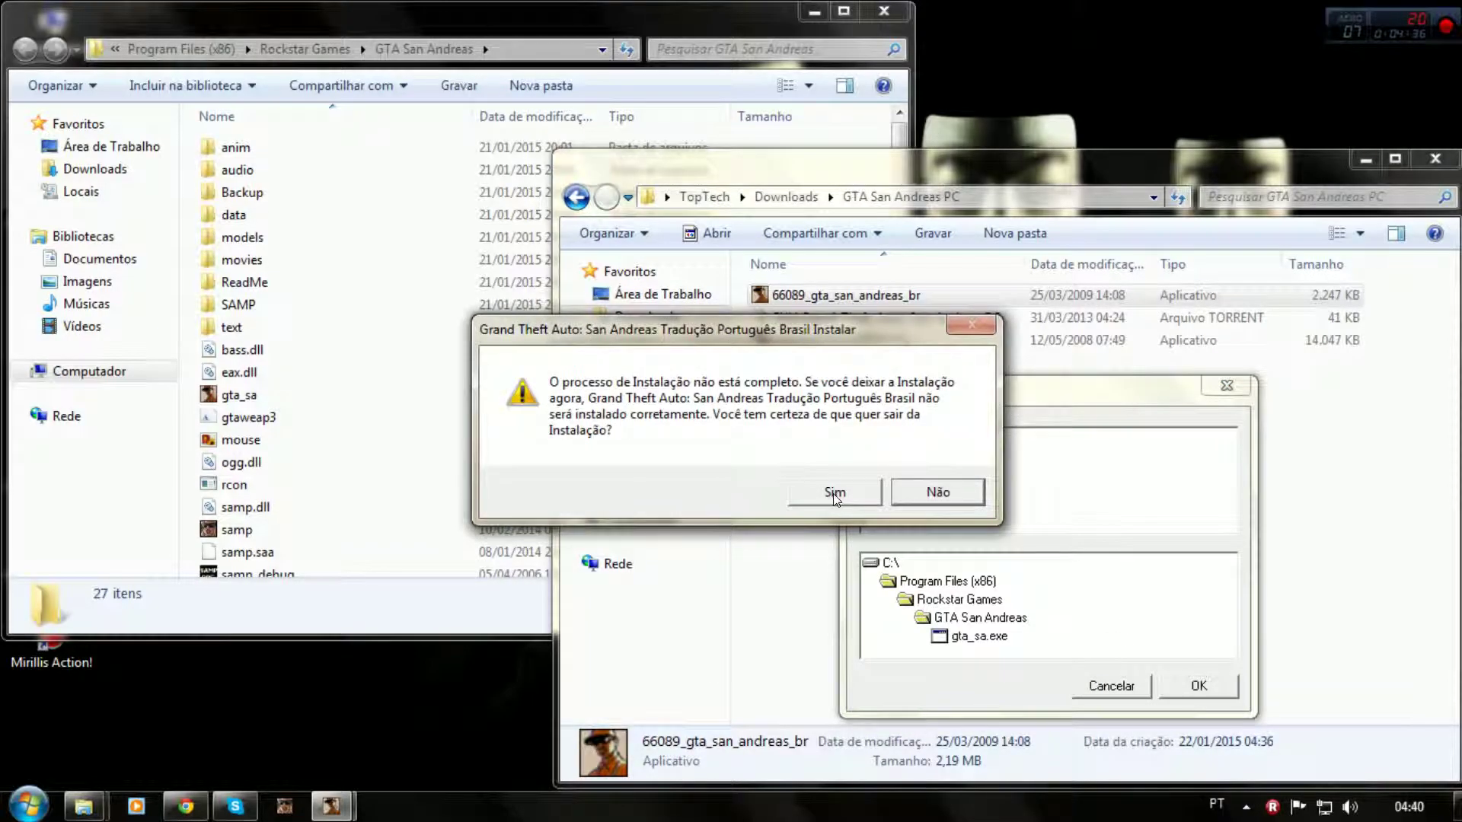
{"action": "left_click", "coordinate": [836, 493]}
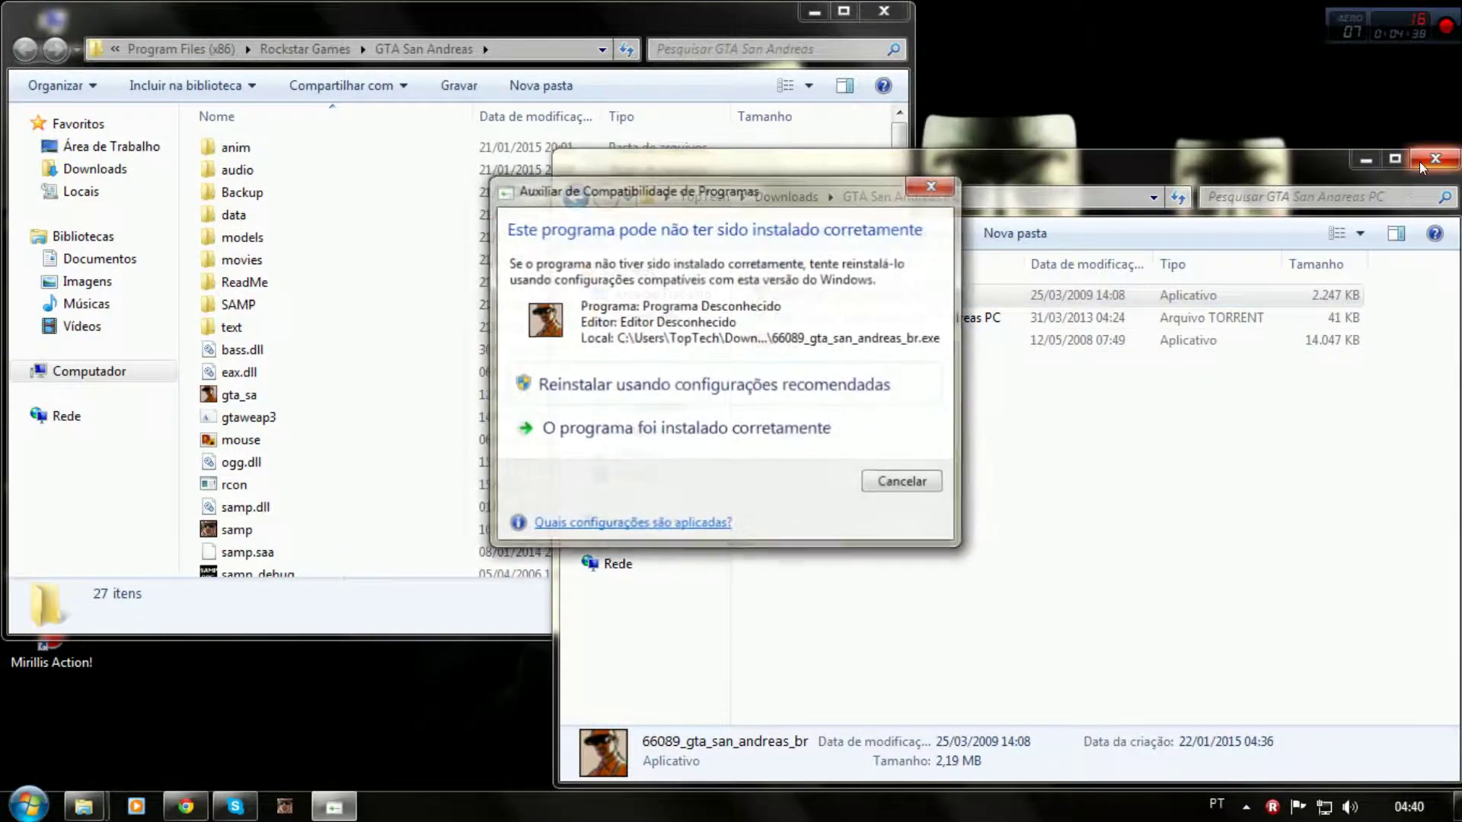
{"action": "left_click", "coordinate": [931, 187]}
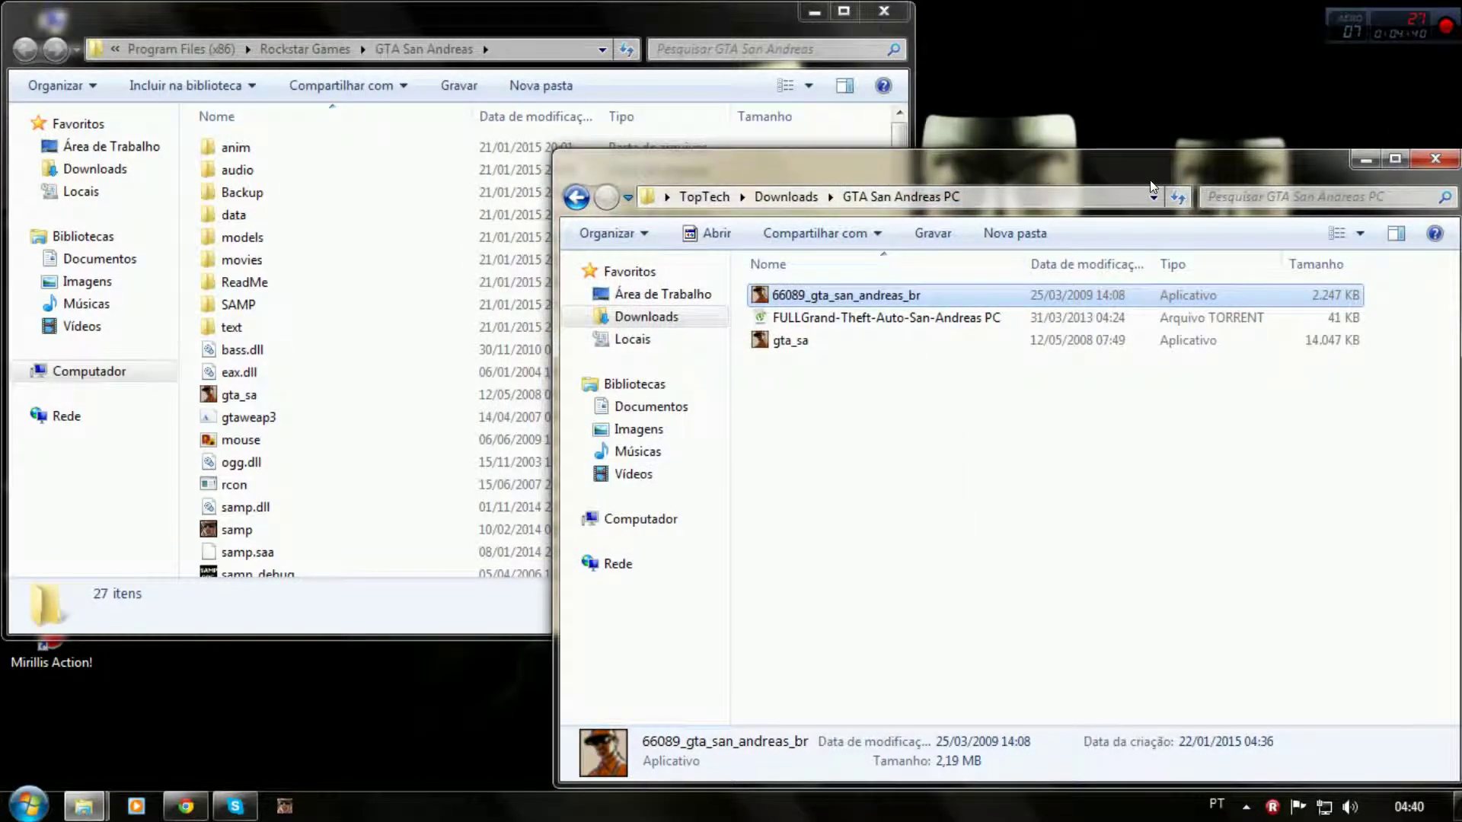
{"action": "left_click", "coordinate": [1437, 160]}
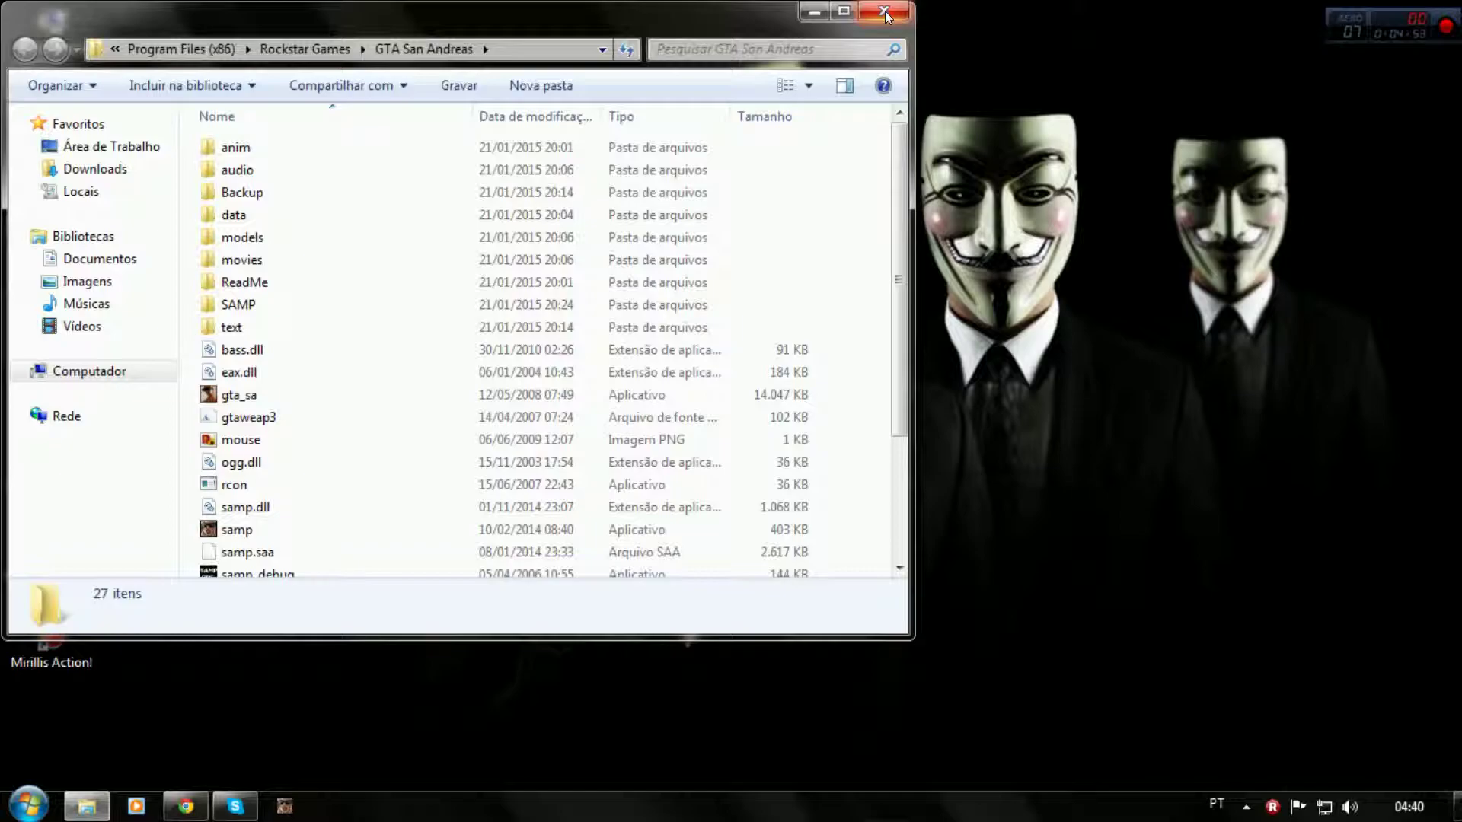
{"action": "left_click_drag", "start_coordinate": [634, 15], "coordinate": [894, 99]}
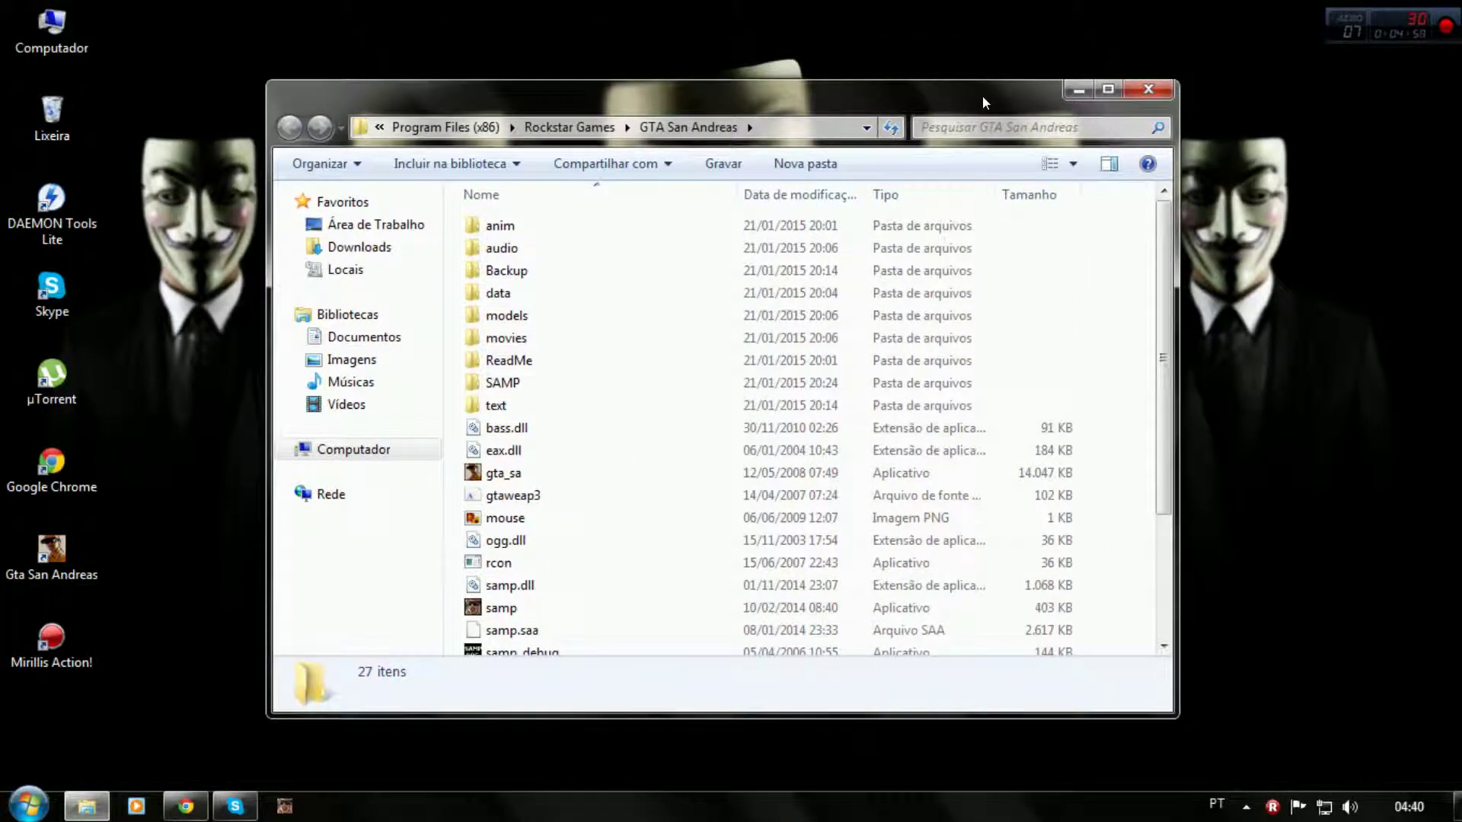